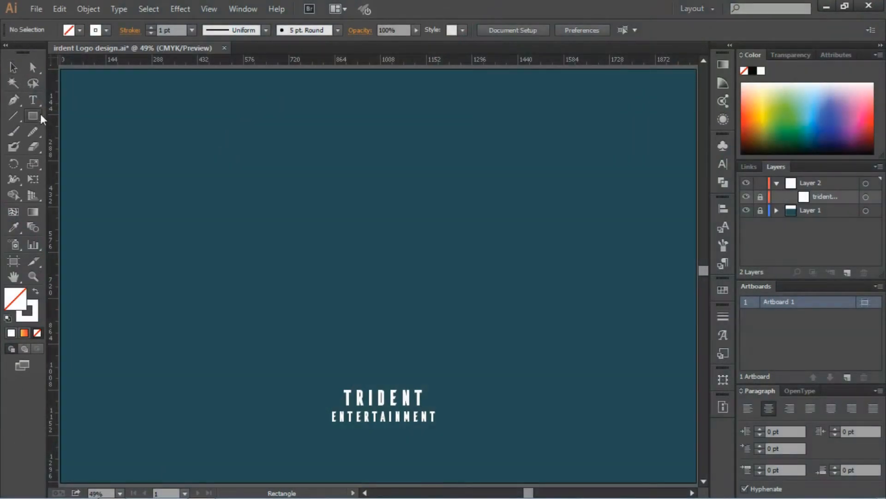
Step: Draw a 100 × 100 px square in the upper part of the artboard
left_click(271, 179)
type("100")
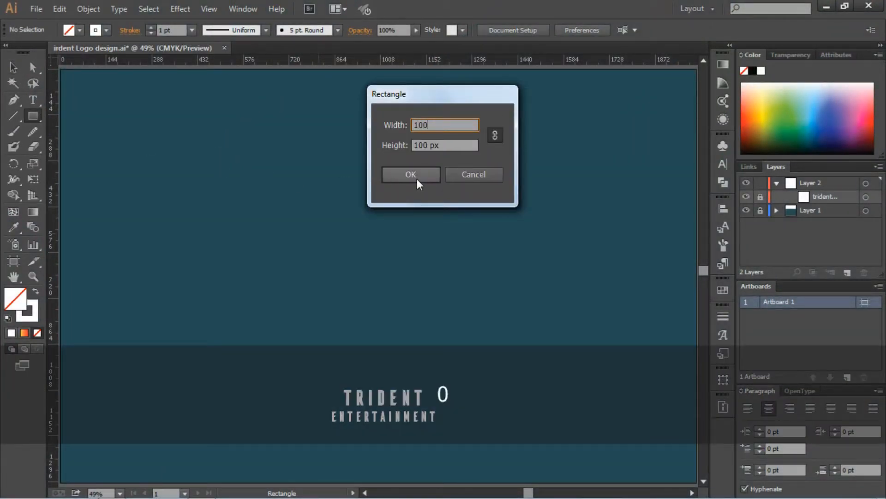
left_click(417, 179)
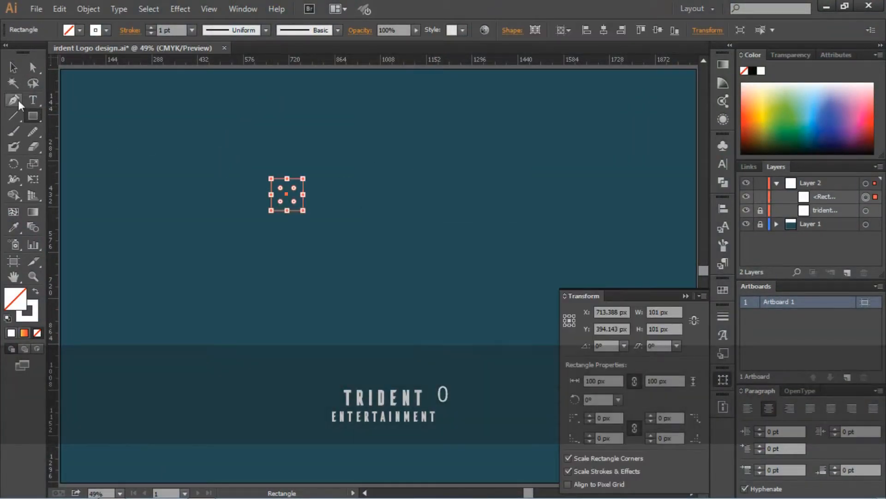
Step: Duplicate the square repeatedly with touching edges to build a horizontal row of squares
left_click(11, 68)
left_click_drag(174, 132, 323, 241)
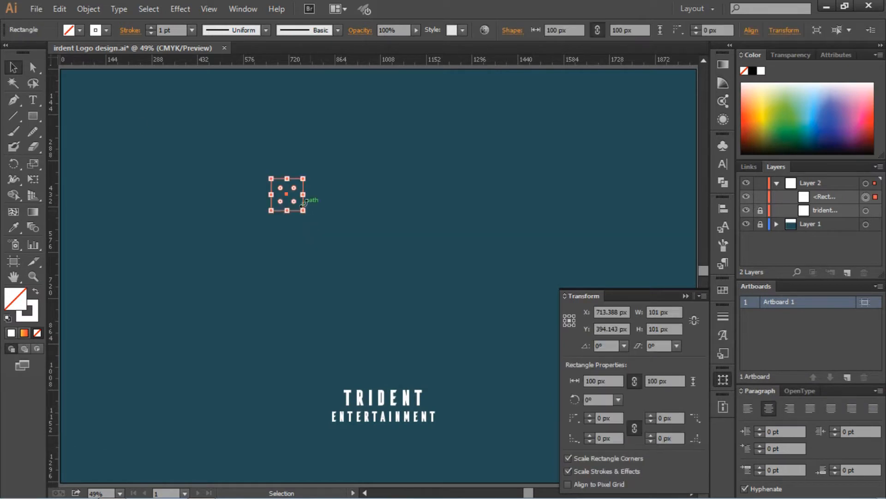
left_click_drag(303, 207, 335, 208)
left_click_drag(271, 230, 271, 231)
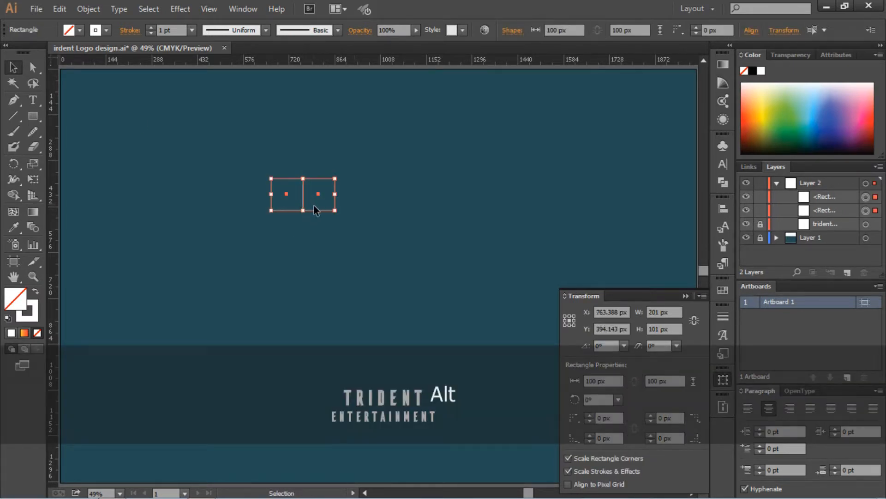
left_click_drag(334, 209, 398, 210)
mouse_move(416, 162)
left_mouse_down()
mouse_move(270, 226)
mouse_move(418, 210)
left_mouse_up()
Step: Duplicate the row vertically and add two columns to complete a grid 10 squares wide and 8 squares high
left_click(577, 154)
left_click_drag(577, 154, 259, 231)
left_click_drag(371, 210, 371, 242)
left_click_drag(550, 155, 245, 272)
left_click_drag(312, 243, 312, 306)
left_click_drag(526, 261, 480, 380)
left_click(567, 156)
left_click_drag(484, 369, 548, 368)
Step: Select all squares of the grid and group them
left_click_drag(620, 116, 258, 376)
right_click(366, 112)
left_click(401, 174)
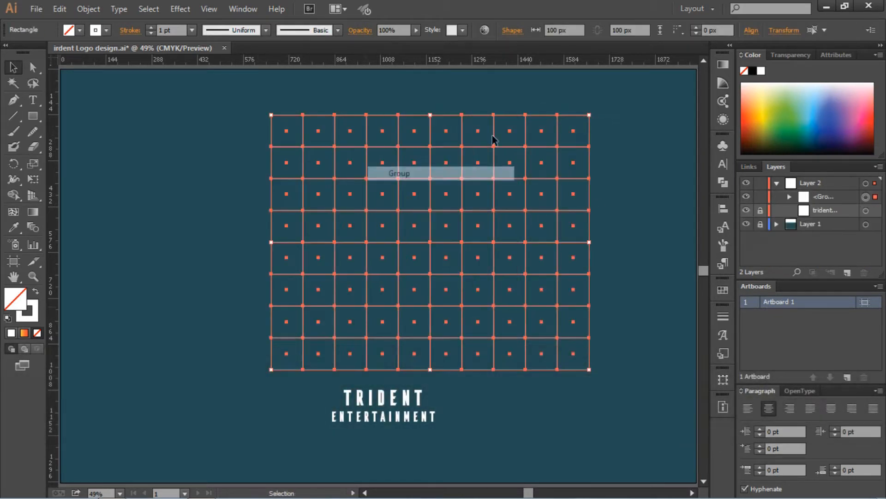
Step: Center the grid group horizontally and vertically on the artboard and lock it
left_click(723, 209)
left_click(593, 231)
left_click(674, 231)
left_click(684, 201)
left_click(601, 223)
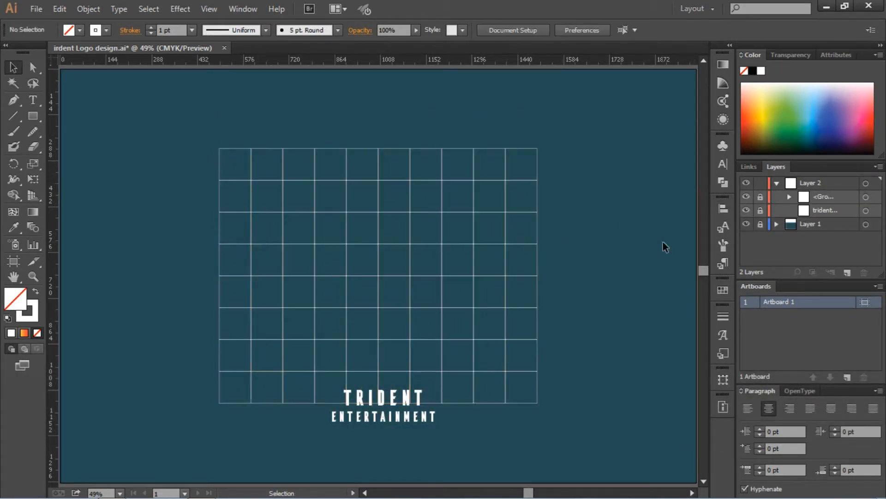
Step: Prepare the Pen tool with a stroke weight of 3 pt
key("ctrl+equal")
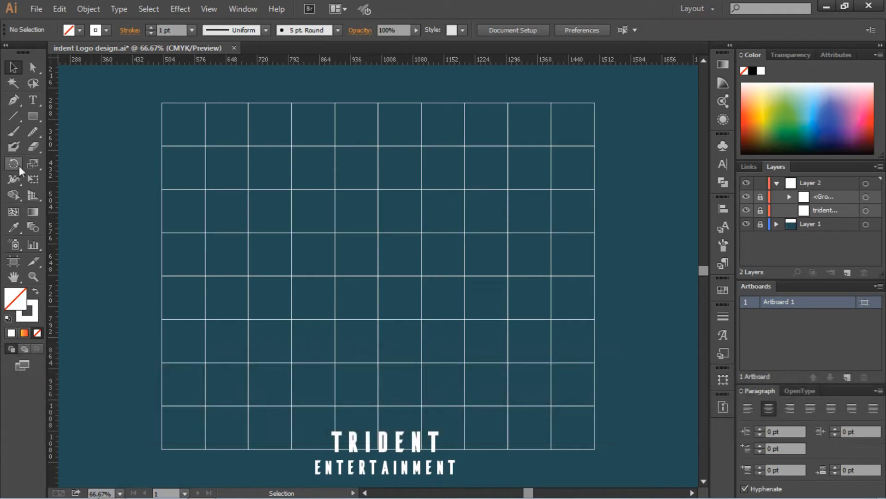
left_click(21, 103)
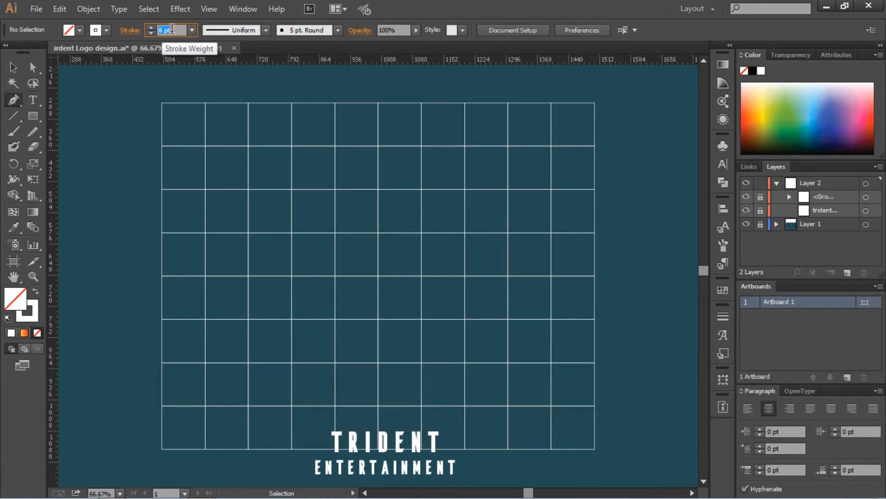
key("ctrl+z")
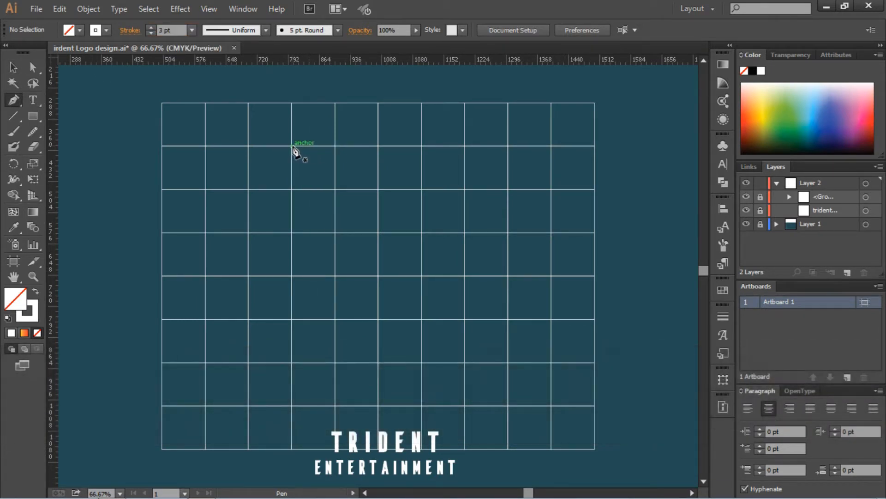
left_click(292, 146, "shift")
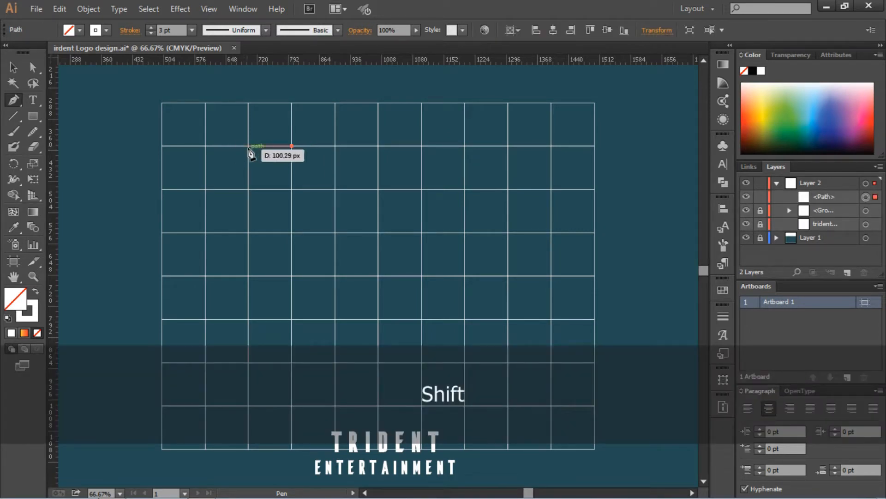
left_click(249, 147, "shift")
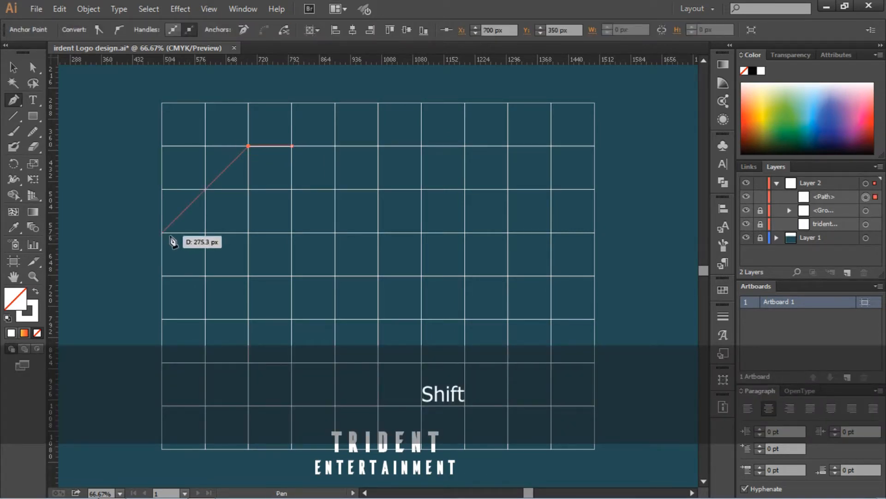
key("ctrl+z")
key("ctrl+z")
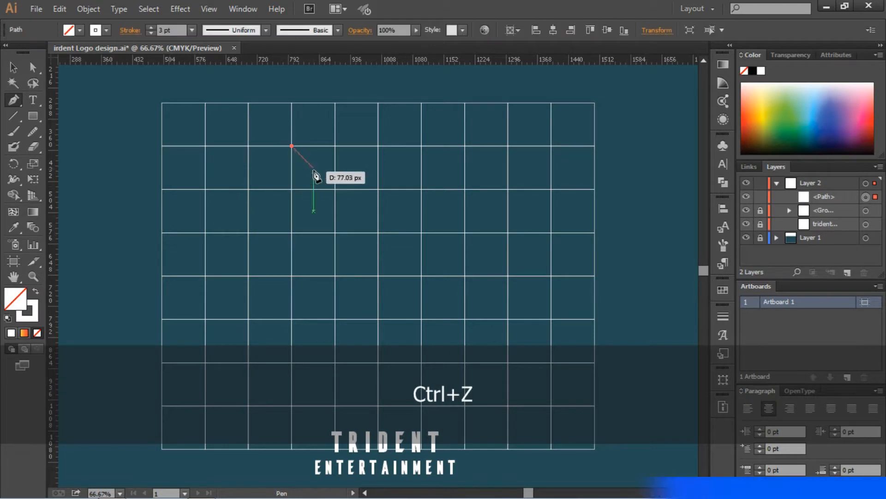
Step: Draw an angular outer edge on the grid with the Pen tool through (900, 350), (800, 350), (600, 550), (800, 750) and (1100, 450) px
left_click(335, 146)
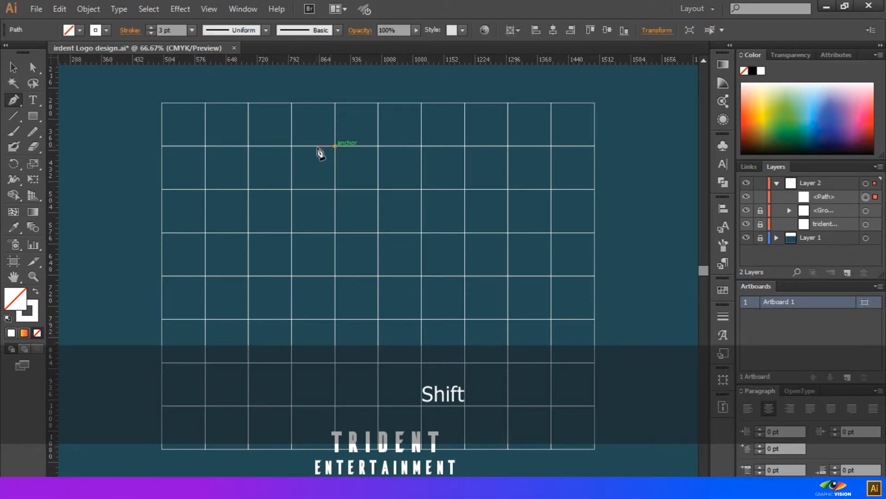
left_click(292, 146, "shift")
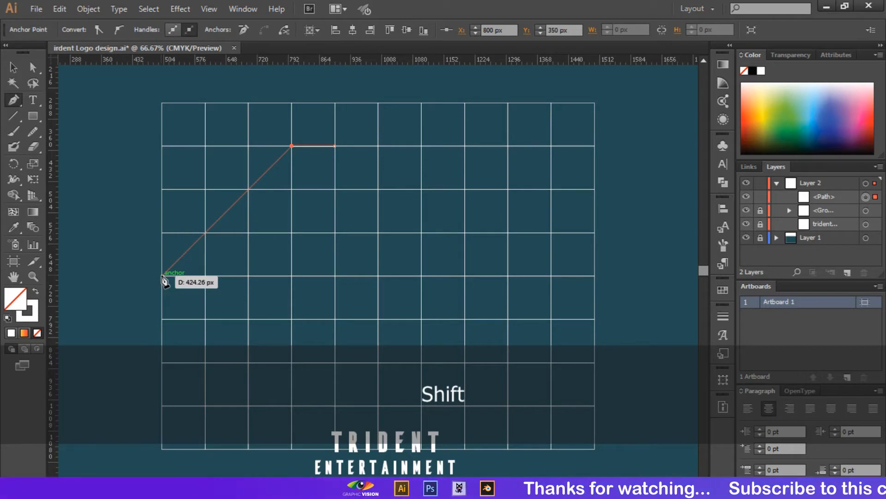
left_click(205, 233, "shift")
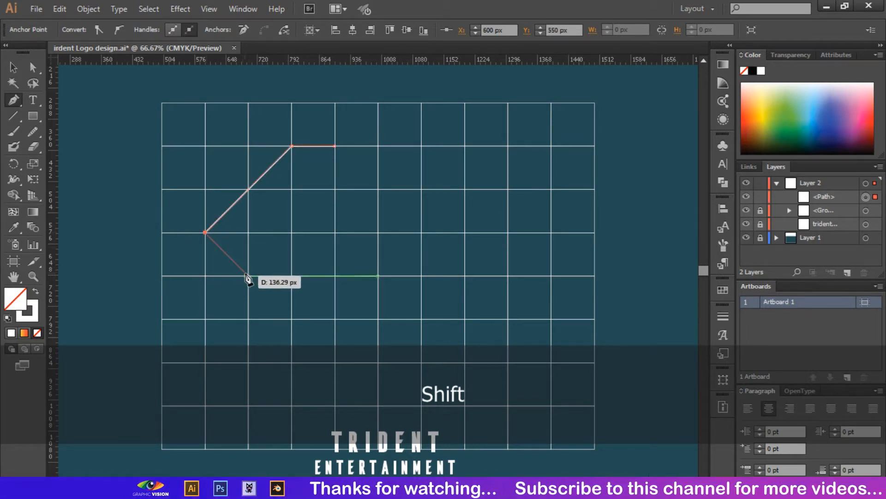
left_click(292, 319, "shift")
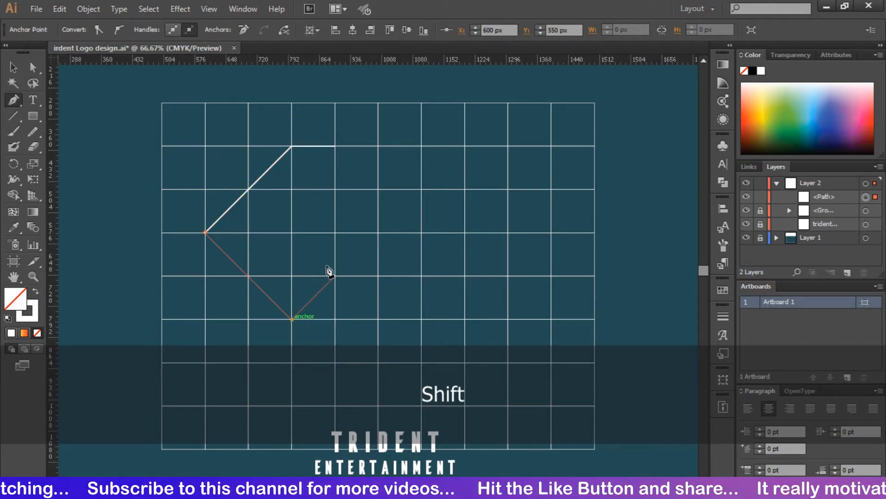
left_click(378, 232, "shift")
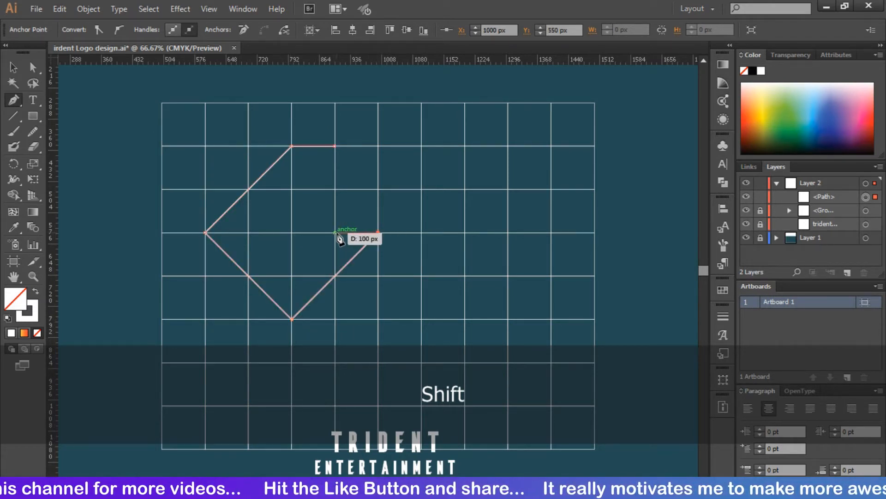
key("ctrl+z")
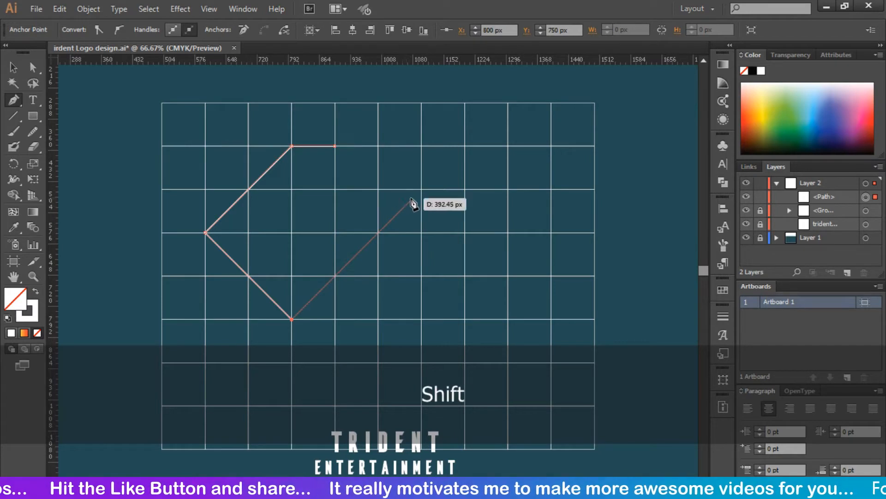
left_click(421, 189, "shift")
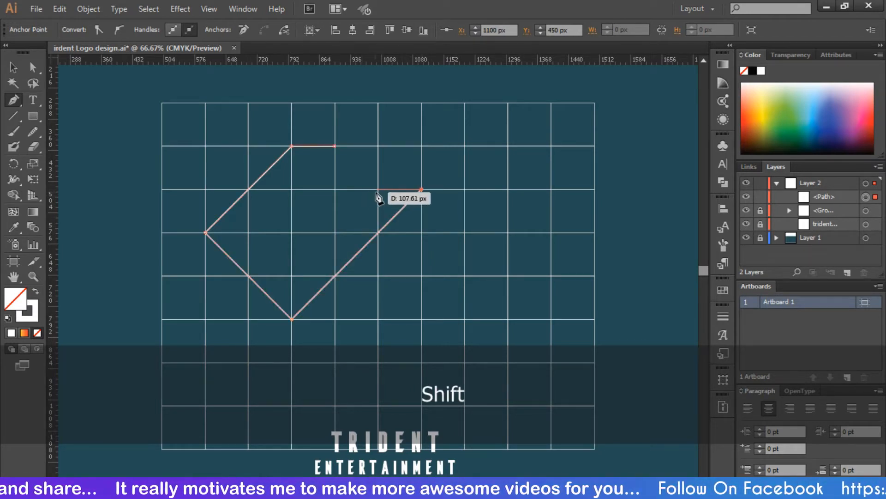
Step: Continue the outline through (1000, 450), (800, 650) and (700, 550) px and close it at its starting point
left_click(378, 190, "shift")
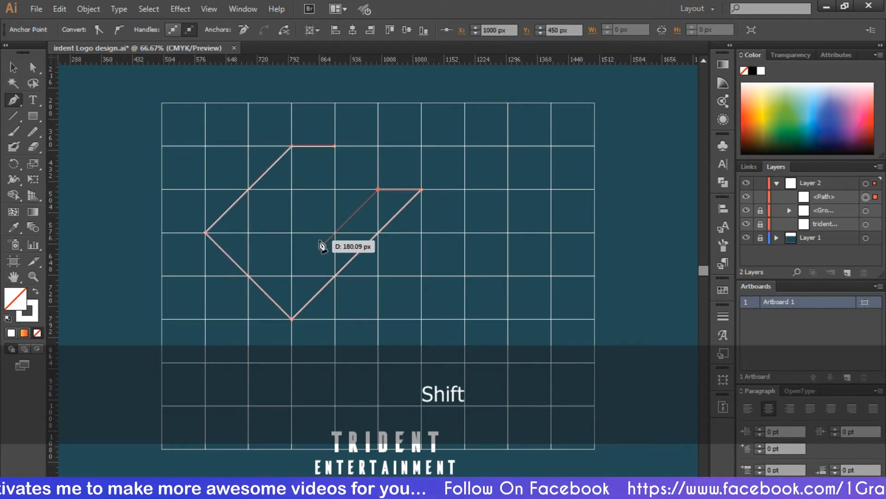
left_click(292, 276, "shift")
left_click(249, 232, "shift")
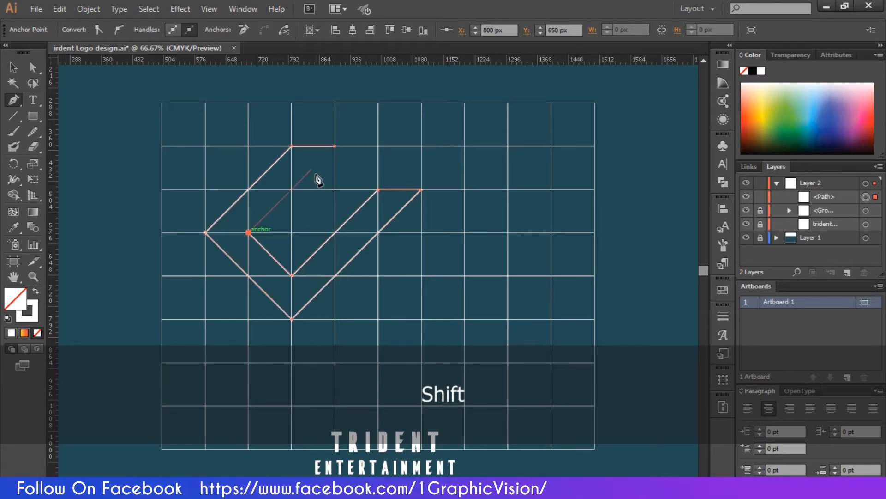
left_click(335, 146, "shift")
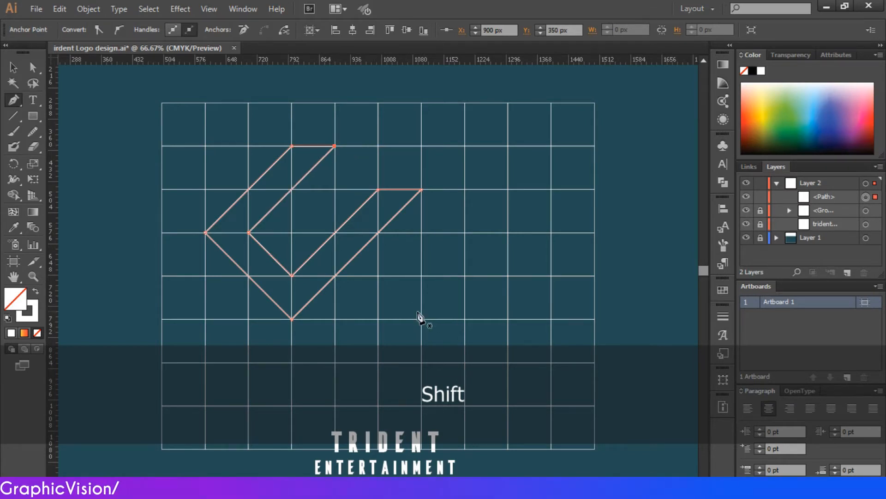
Step: Deselect the finished outline and start a second path at its lowest corner, (800, 750) px
left_click(388, 305, "ctrl")
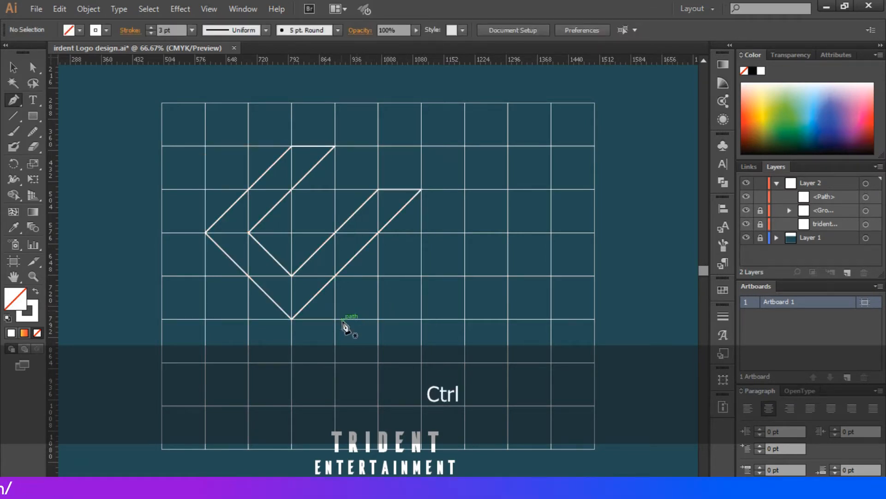
left_click(292, 318)
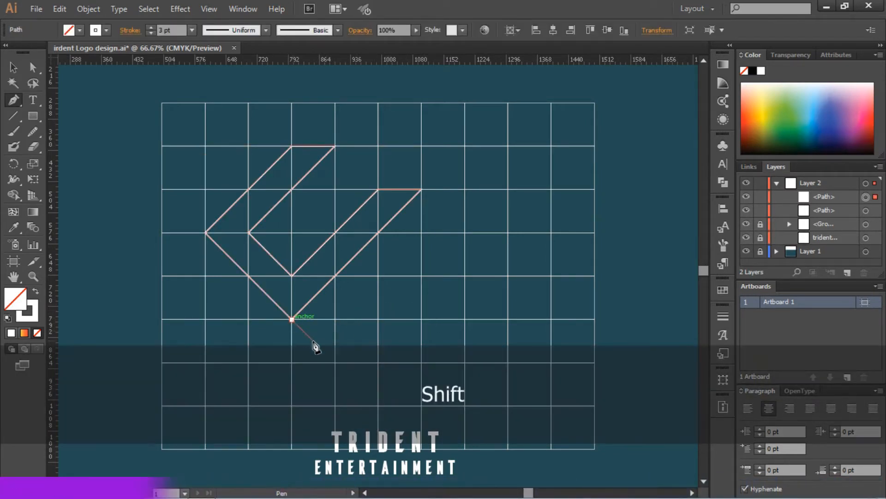
left_click(336, 362)
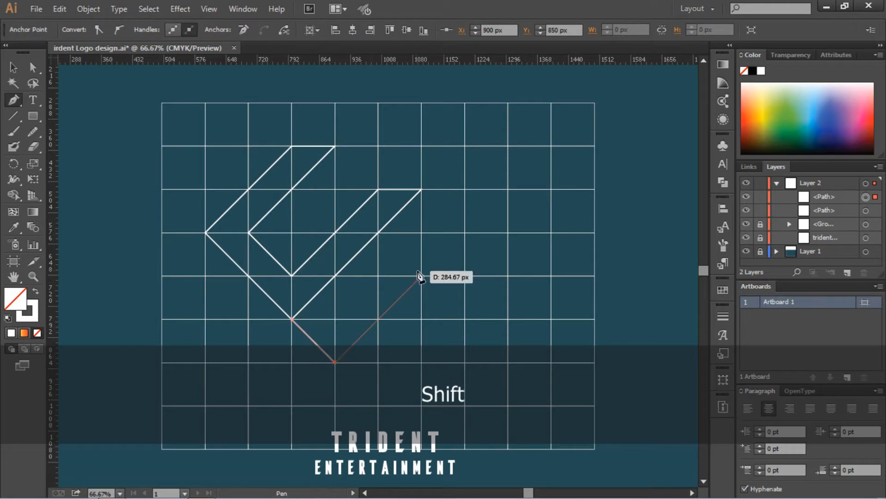
key("ctrl+z")
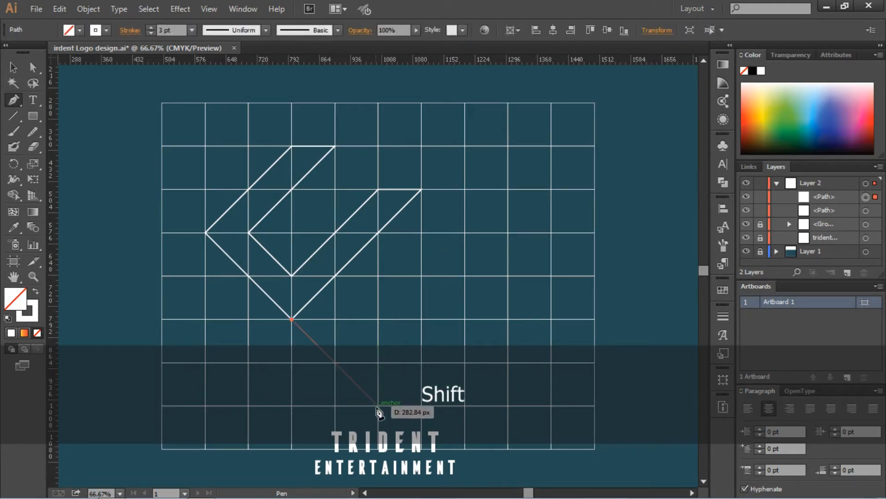
left_click(379, 406)
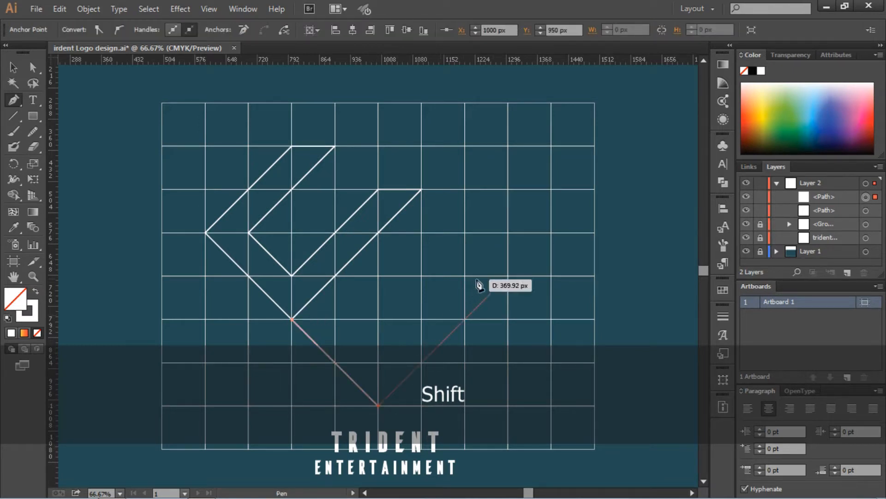
left_click(507, 276)
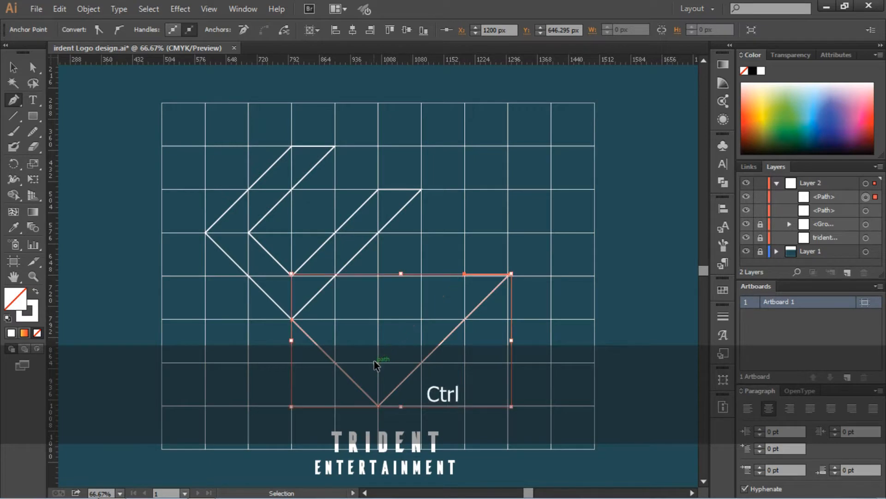
key("ctrl+z")
key("ctrl+z")
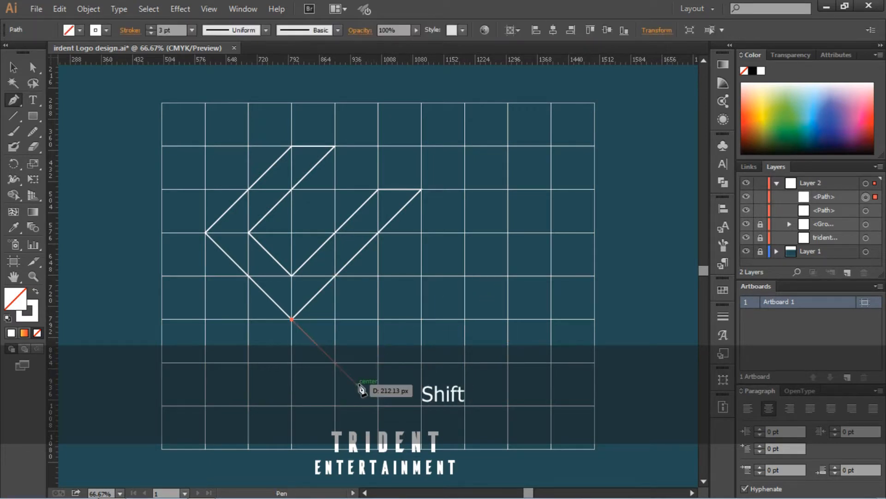
Step: Draw the second outline through (950, 900), (1300, 550), (1200, 550), (950, 800) and (850, 700) px, closing it at its starting corner
left_click(405, 350, "shift")
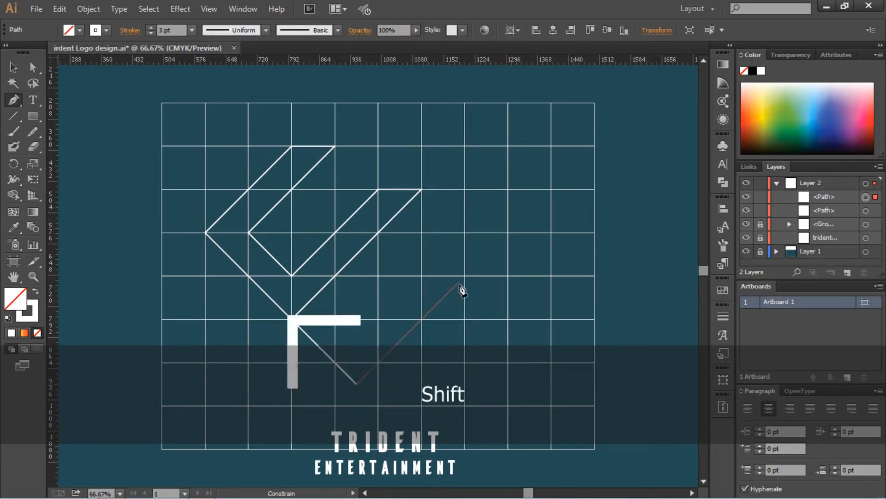
left_click(508, 234, "shift")
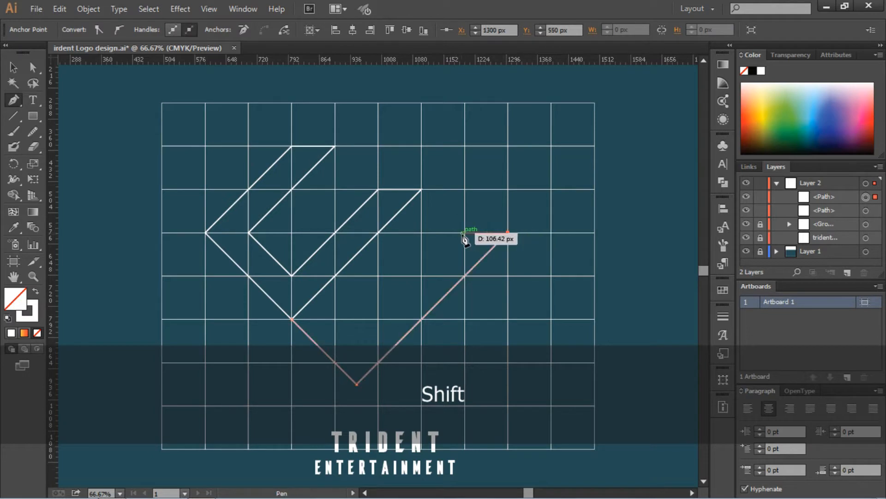
left_click(466, 235, "shift")
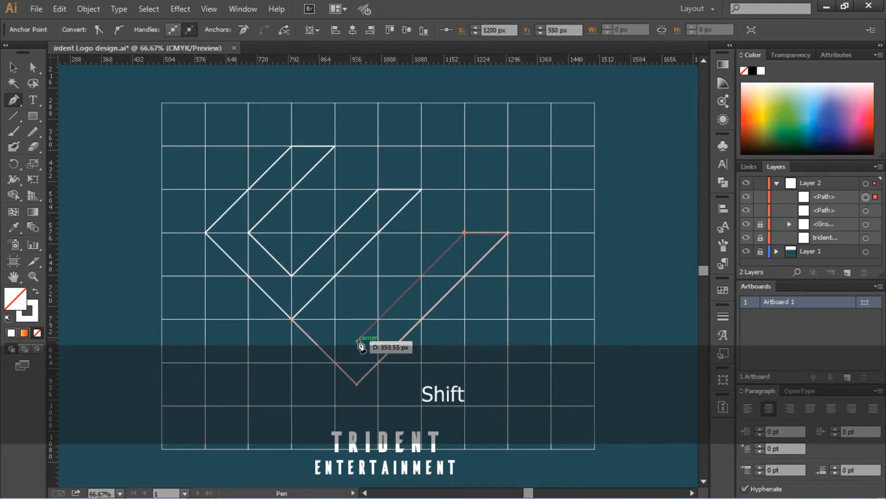
left_click(357, 340, "shift")
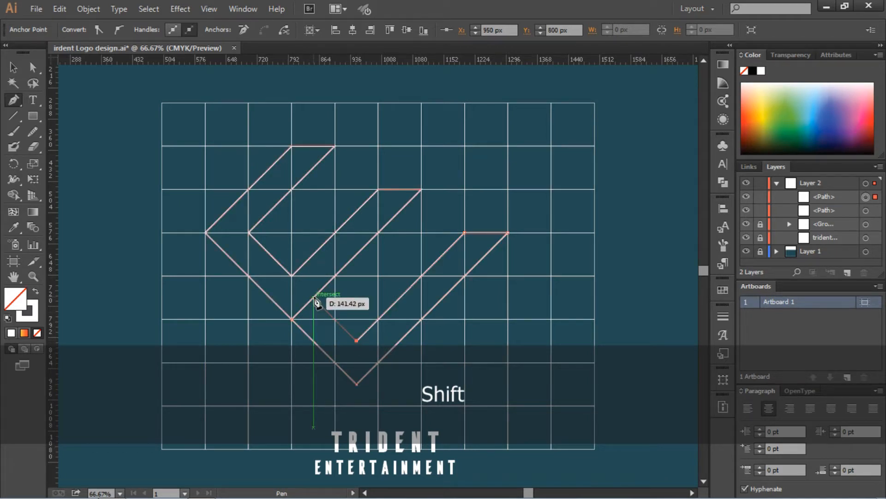
left_click(314, 297, "shift")
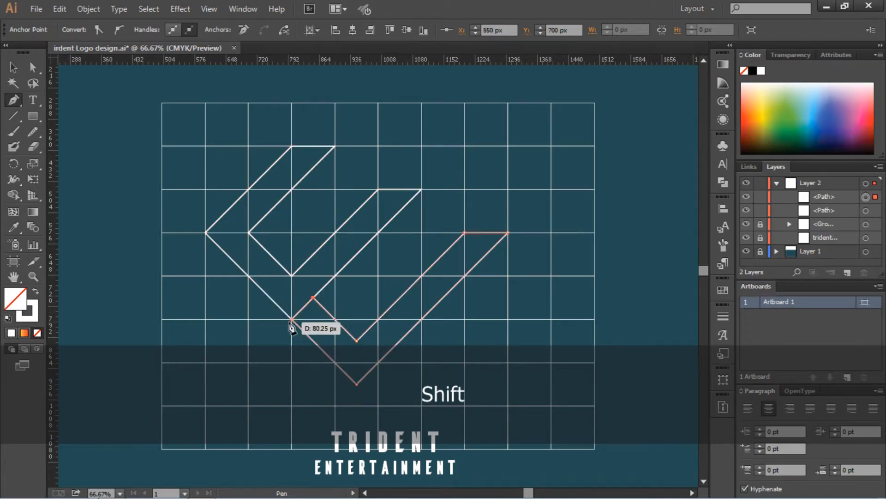
left_click(291, 319, "shift")
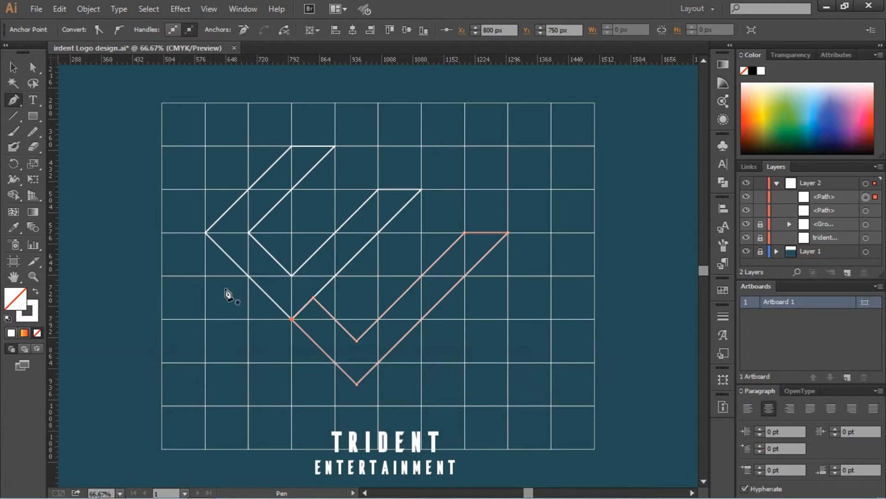
Step: Draw a third closed outline with the Pen tool from (750, 700) through about (553, 897), (650, 897) and (798, 748) px, and deselect it
left_click(239, 311, "ctrl")
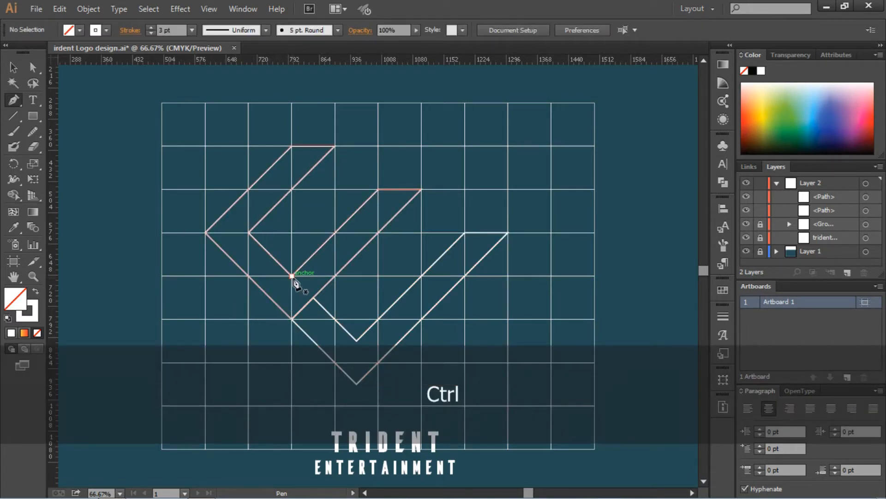
left_click(270, 297)
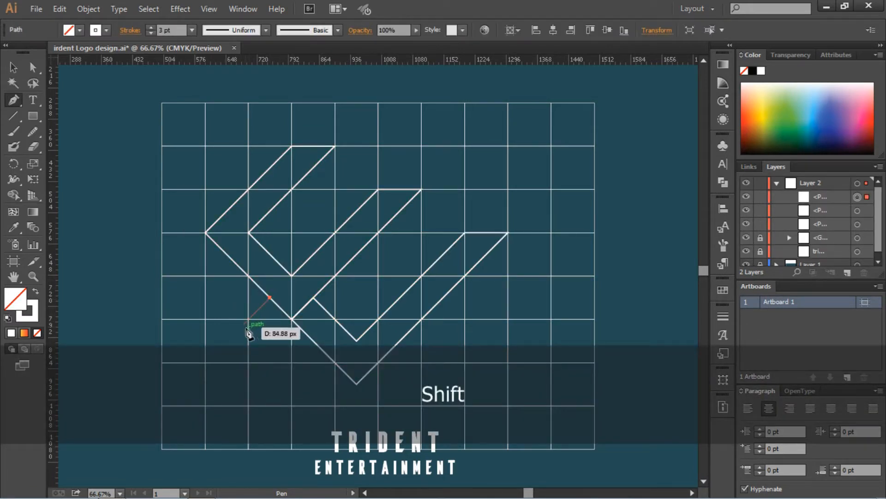
left_click(185, 383)
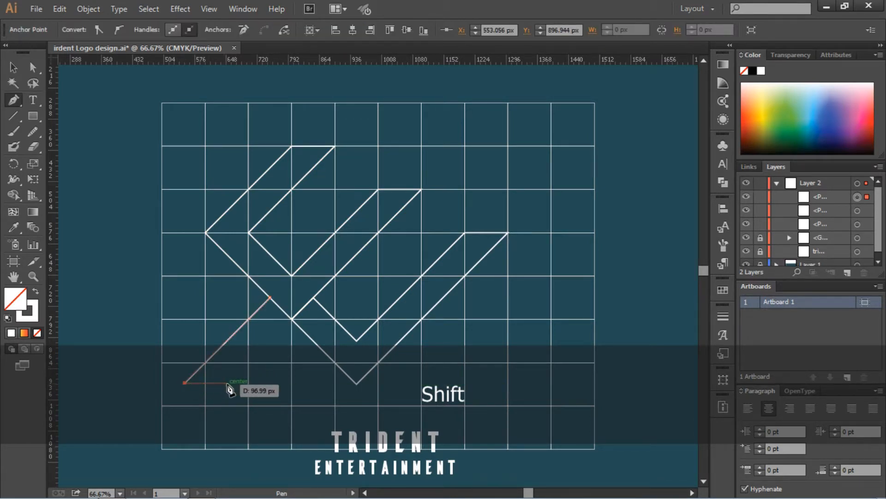
left_click(291, 318)
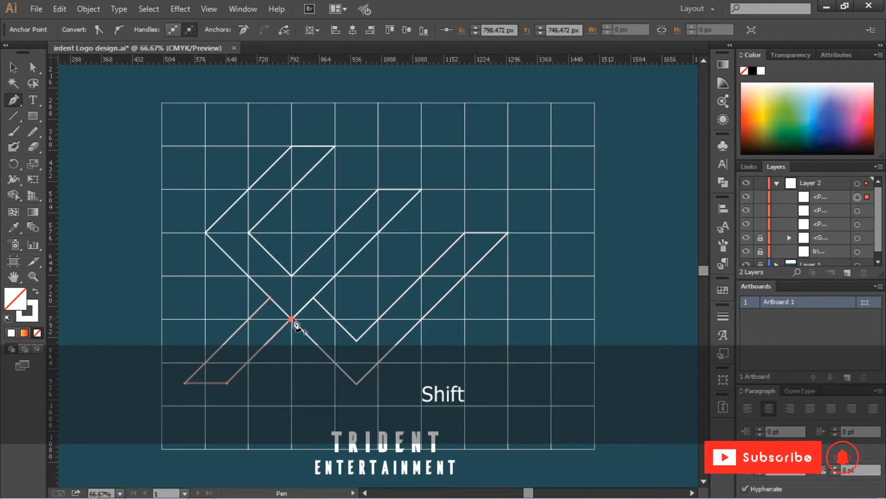
left_click(270, 298)
key("v")
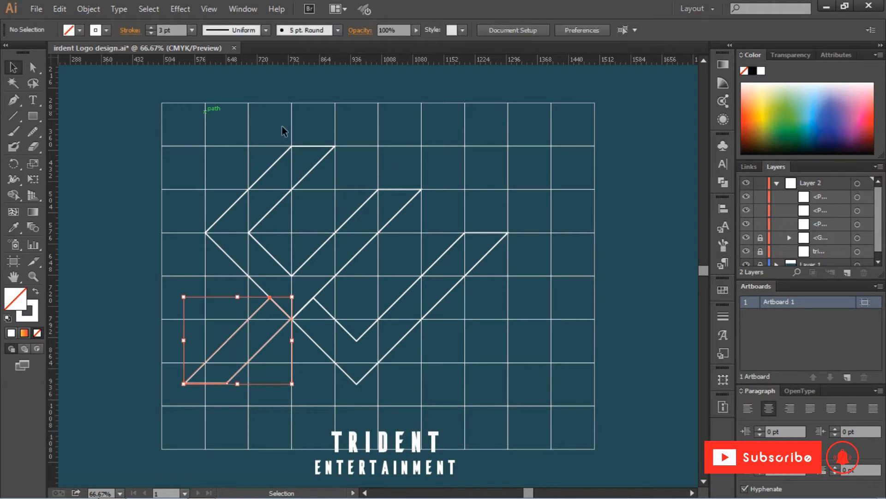
left_click(284, 132)
left_click_drag(552, 155, 153, 414)
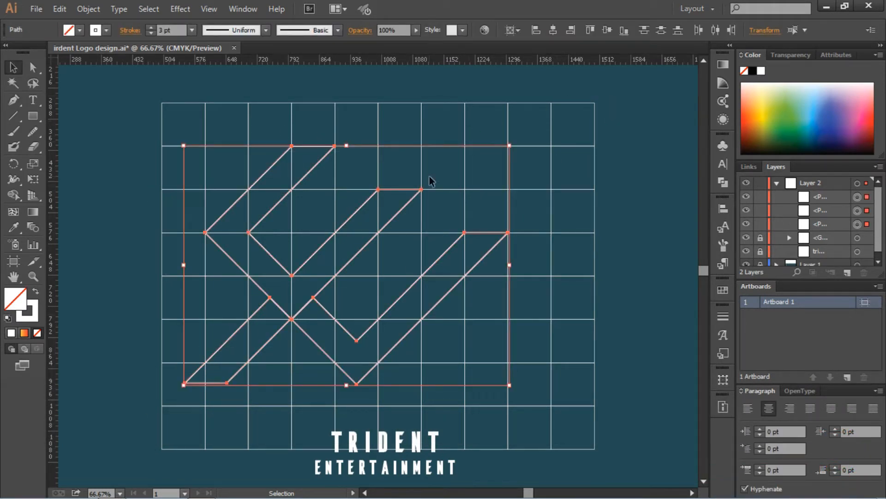
right_click(397, 225)
left_click(400, 182)
left_click(400, 182)
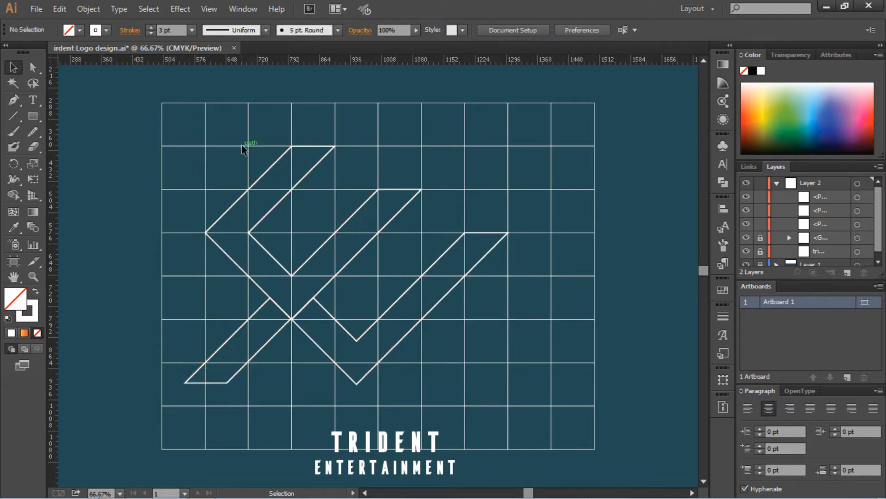
Step: Set the stroke weight of all three outlines to 7 pt
left_click_drag(451, 355, 189, 55)
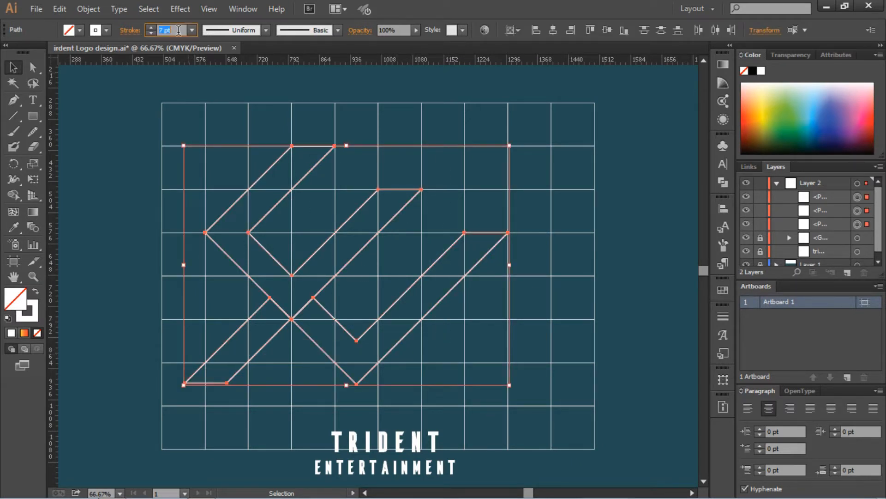
left_click(223, 141)
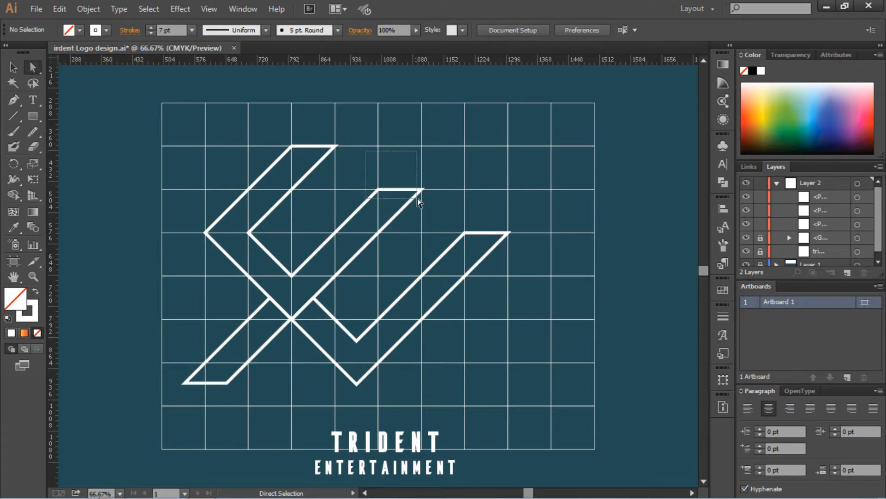
Step: Extend the middle arm's tip diagonally up-right by 100 px and the right arm's tip by 200 px, aligning both with the left arm's tip
left_click_drag(442, 214, 425, 192)
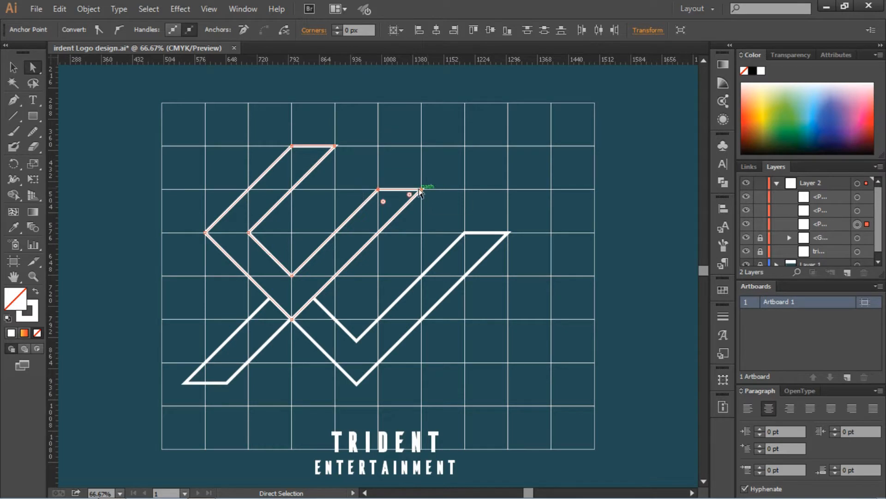
left_click_drag(421, 192, 463, 149)
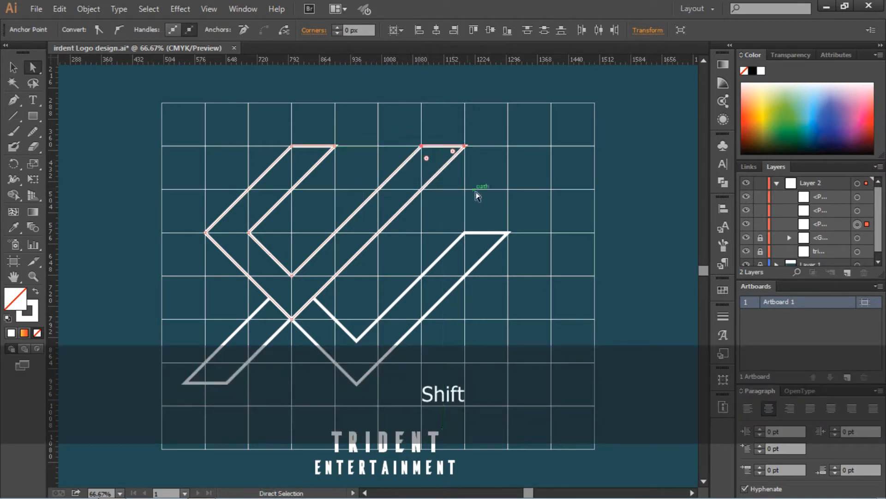
left_click(475, 196)
left_click_drag(442, 206, 519, 240)
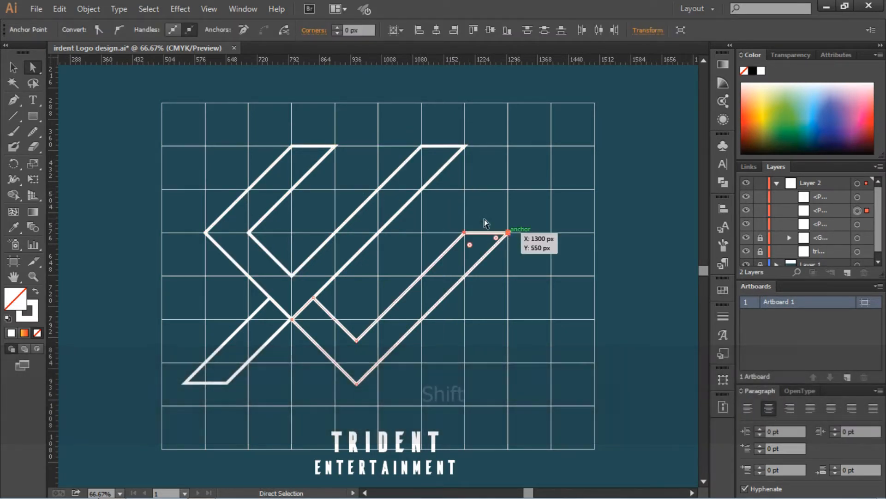
left_click_drag(456, 212, 594, 145)
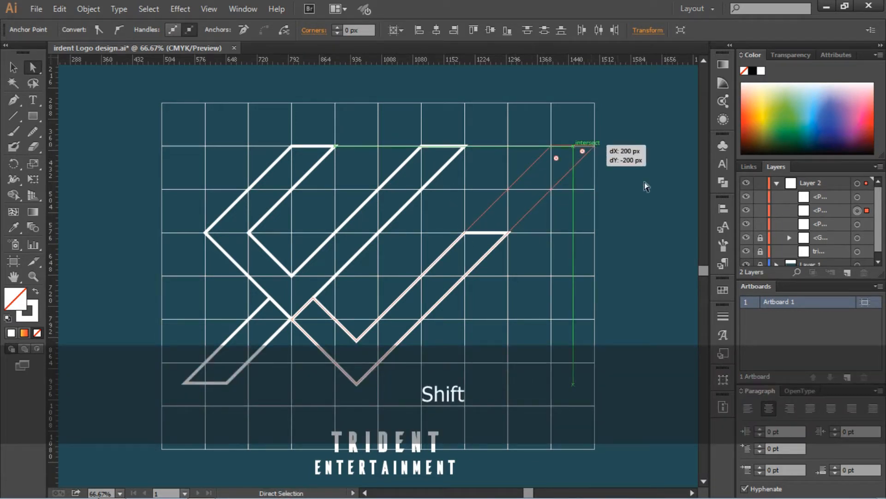
left_click(619, 201)
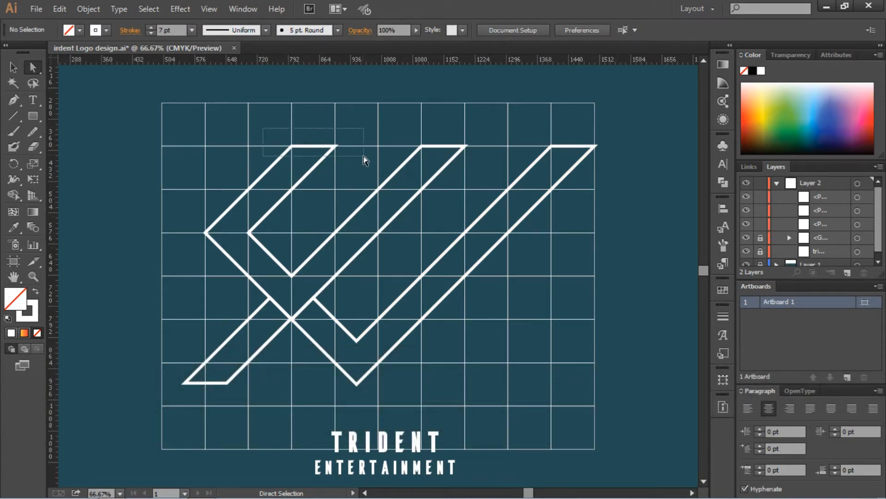
Step: Shorten all three upper arms diagonally by one grid square so their tips lie two rows below the grid's upper edge
left_click_drag(571, 159, 556, 196)
left_click(567, 249)
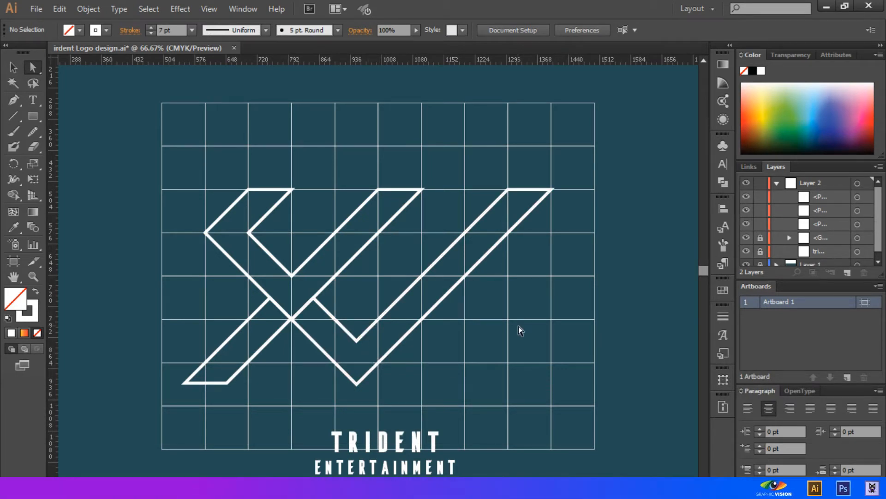
Step: Fill the first outline, with the left and middle arms, in white
key("ctrl+0")
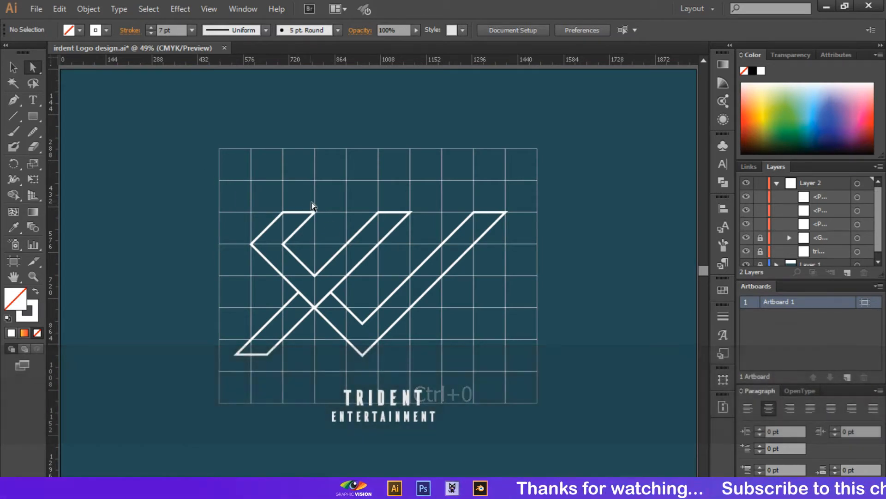
key("ctrl+1")
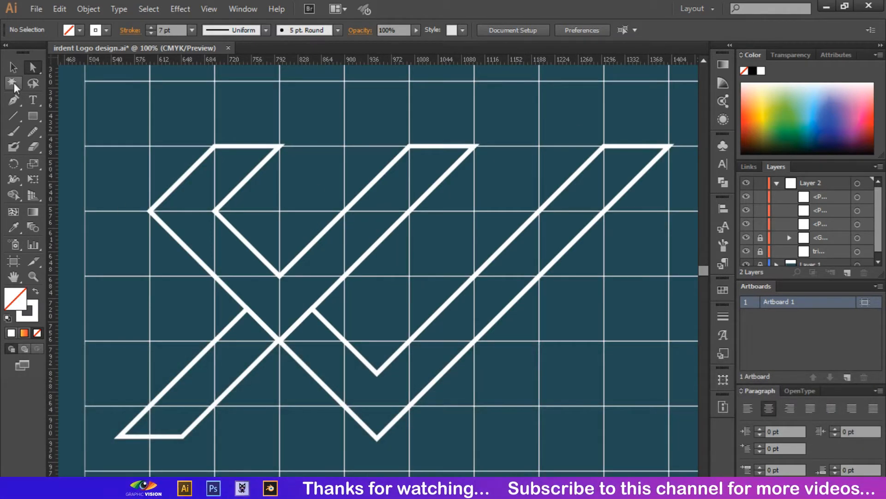
left_click(238, 190)
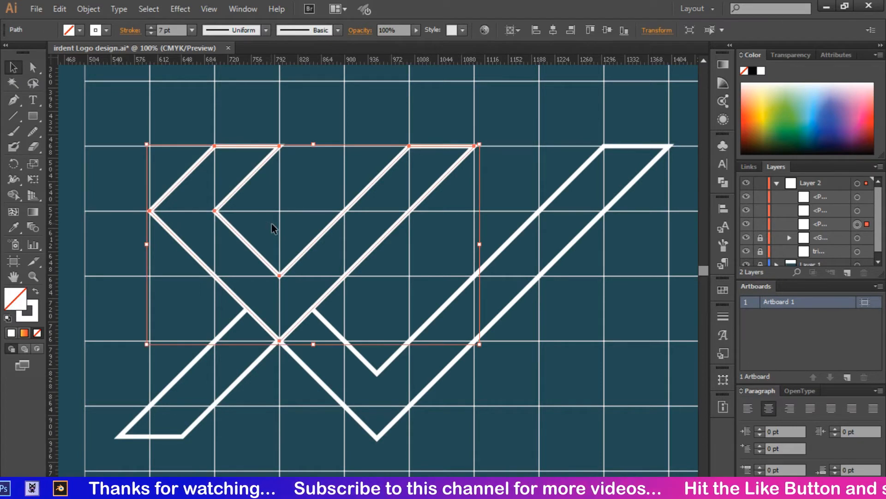
left_click(79, 30)
left_click(27, 50)
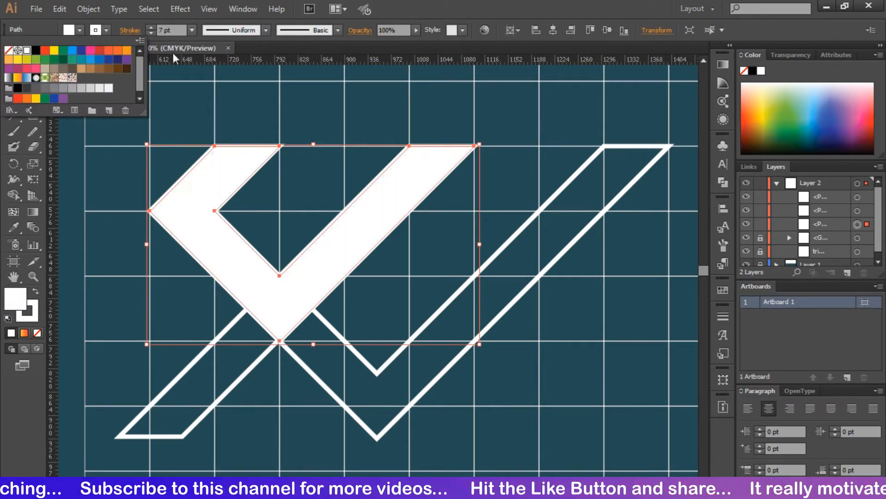
left_click(248, 102)
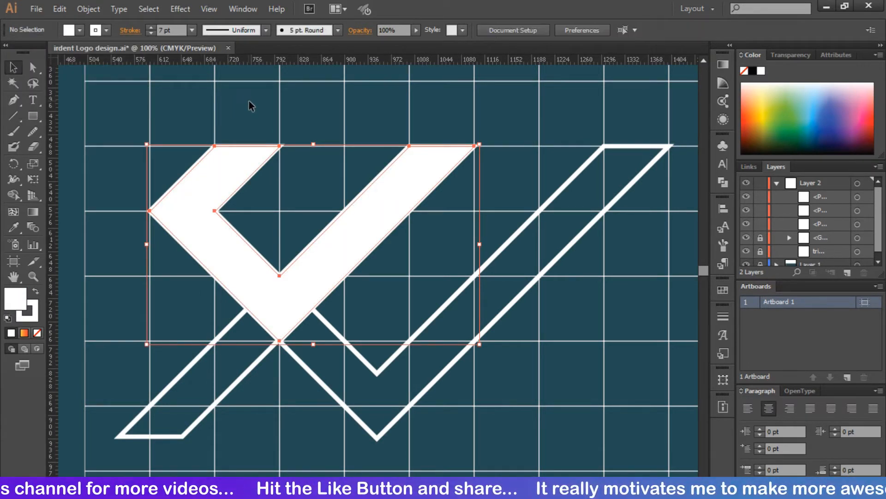
Step: Fill the right V-shaped outline and the lower-left bar in white
left_click_drag(367, 392, 370, 391)
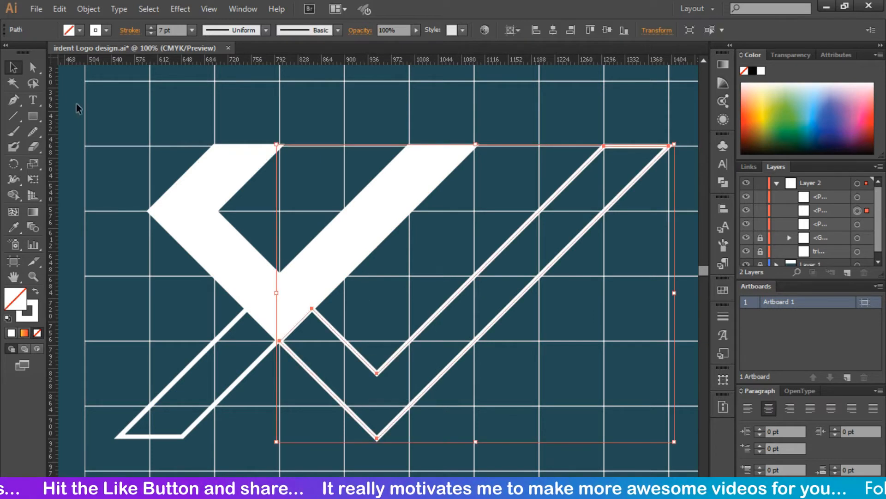
left_click(79, 30)
left_click(27, 52)
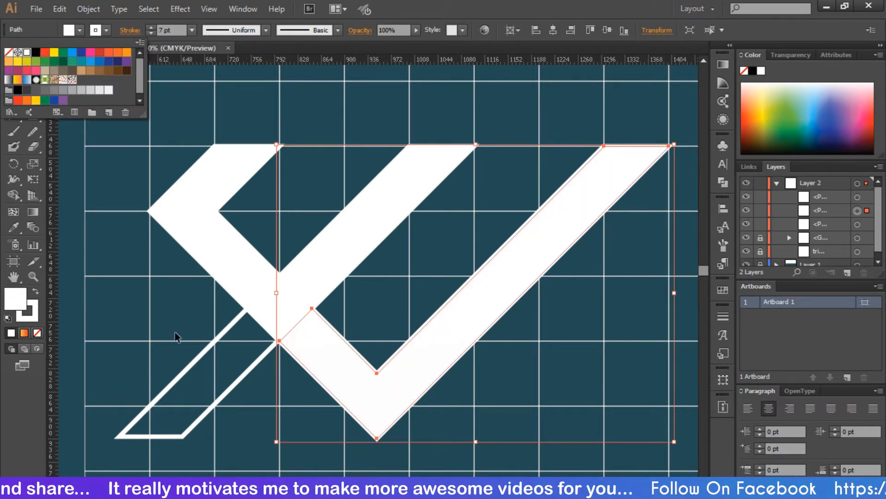
left_click(233, 387)
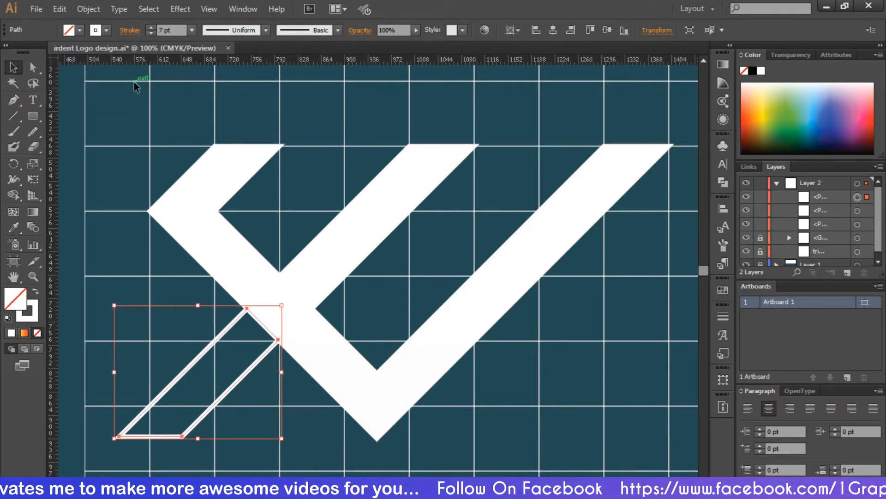
left_click(80, 30)
left_click(27, 52)
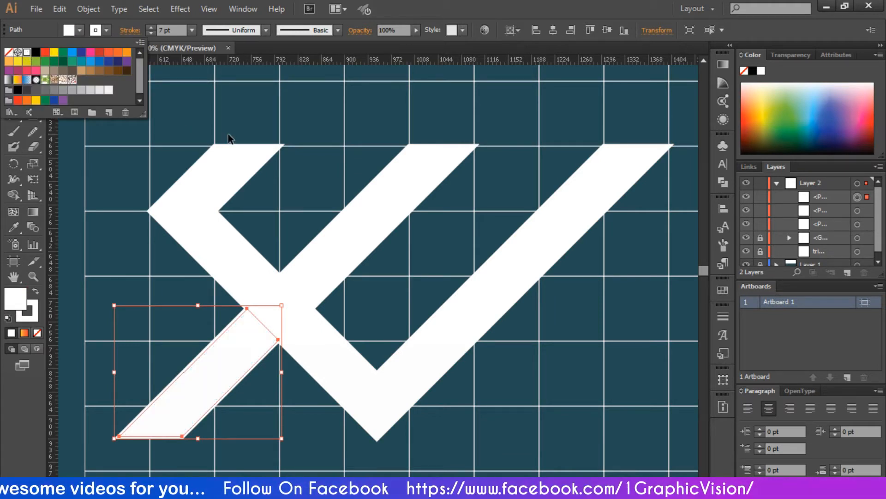
left_click(238, 124)
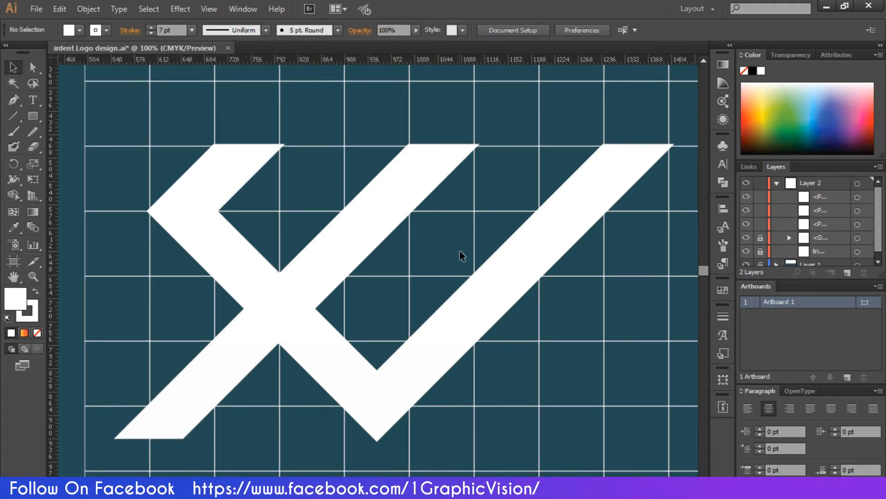
Step: Hide the grid group and scale the three logo shapes down proportionally to about half size above the company name
key("ctrl+0")
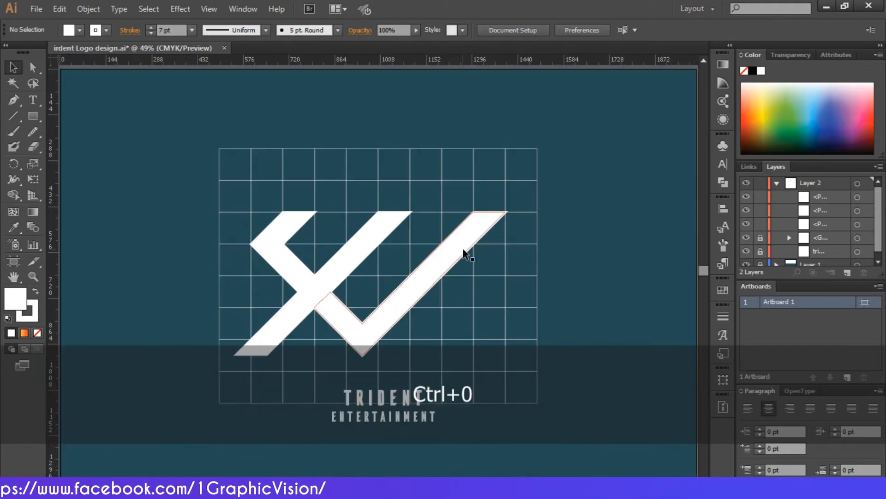
left_click(746, 237)
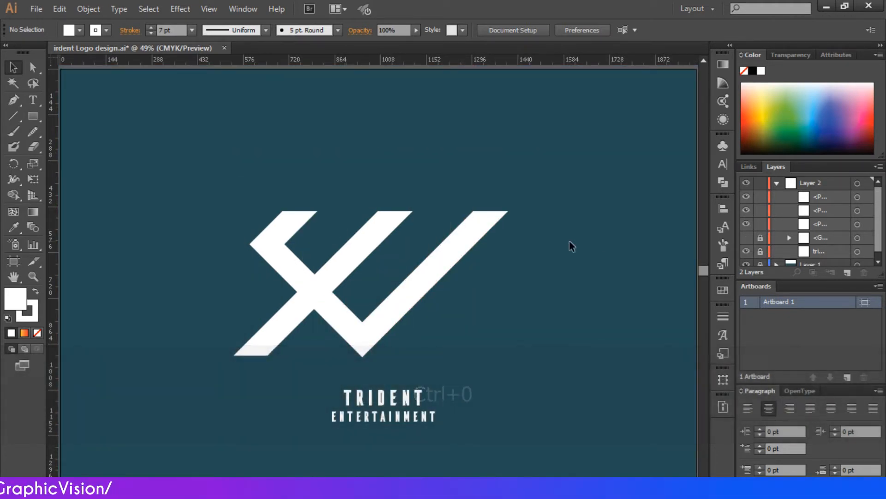
left_click_drag(234, 168, 488, 337)
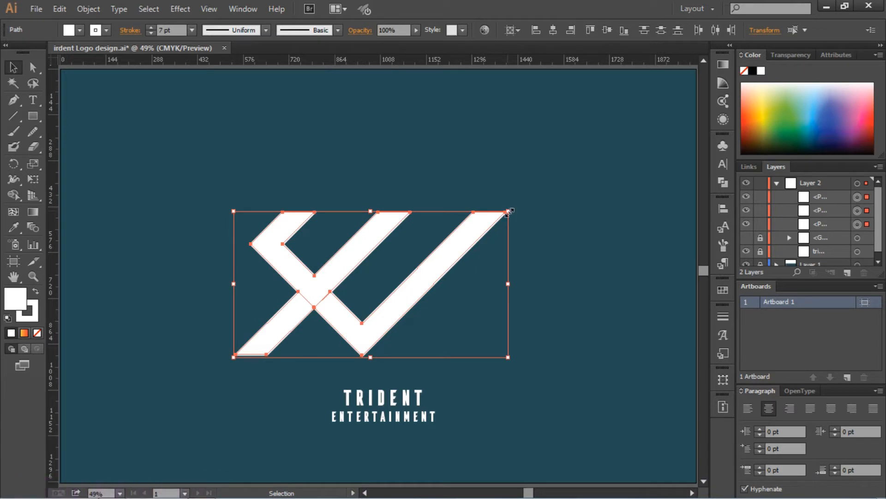
left_click_drag(510, 211, 496, 248)
left_click(534, 265)
key("ctrl")
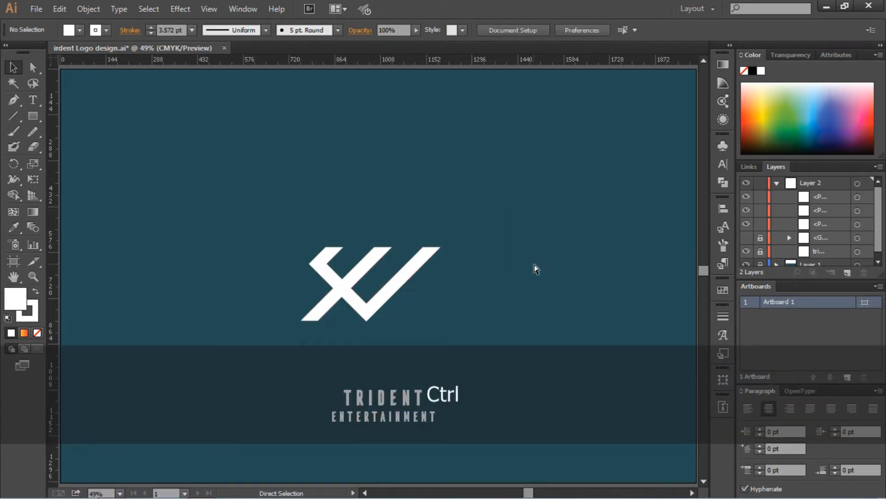
key("ctrl+=")
key("ctrl+=")
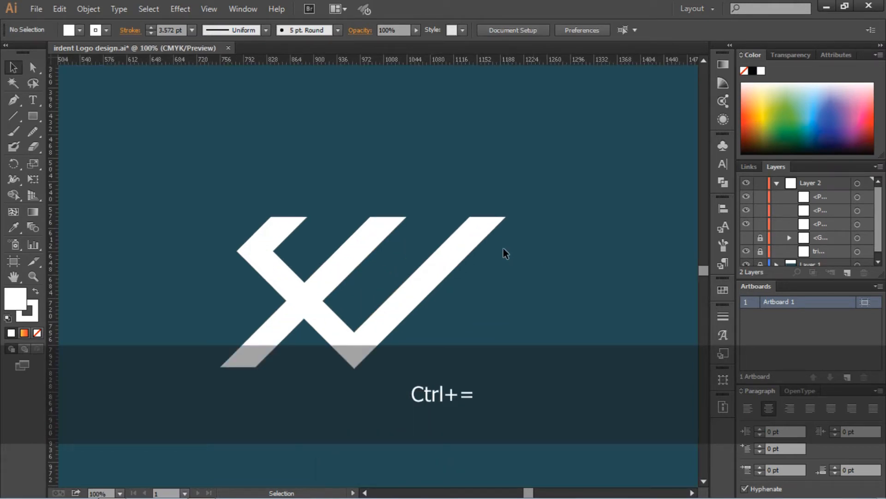
left_click_drag(211, 174, 550, 360)
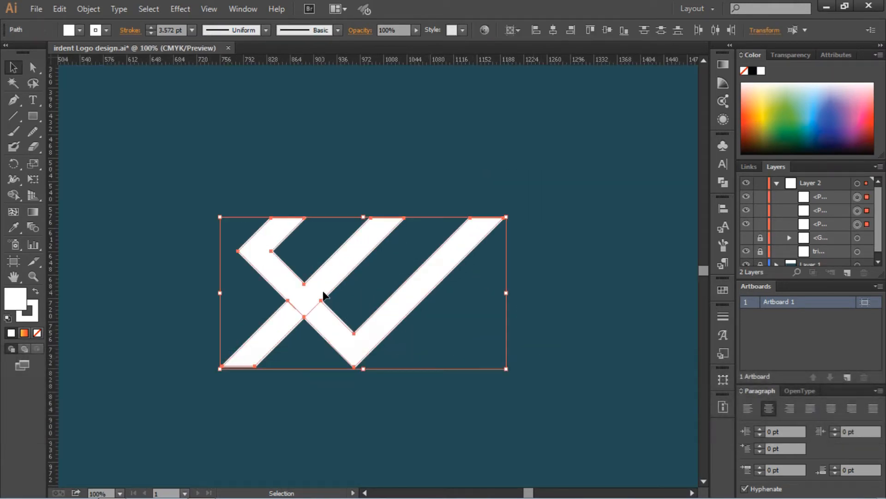
right_click(323, 292)
left_click(320, 197)
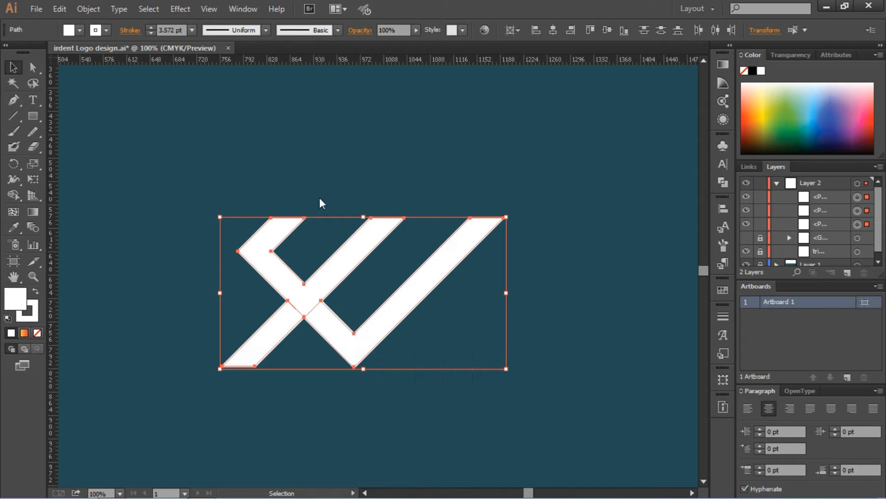
left_click(271, 228)
left_click(428, 199)
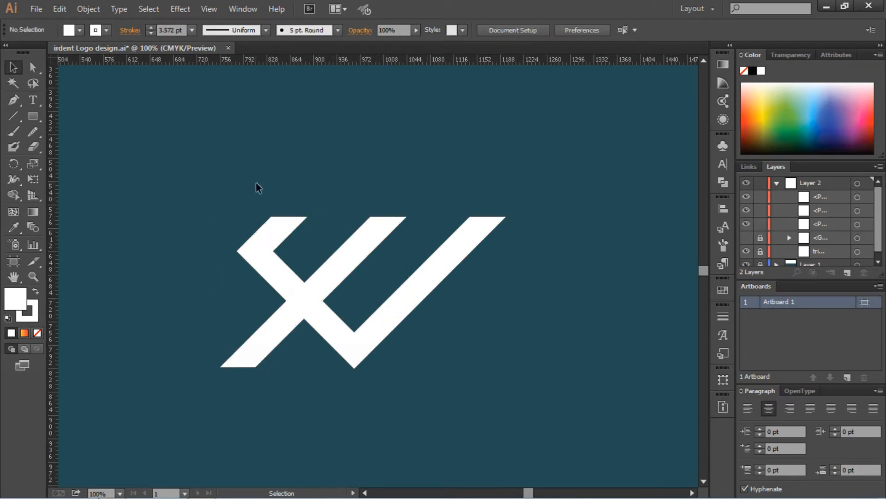
Step: Apply the linear yellow-to-orange-red gradient as the fill of the shape with the left and middle arms
left_click_drag(257, 185, 273, 218)
left_click(724, 65)
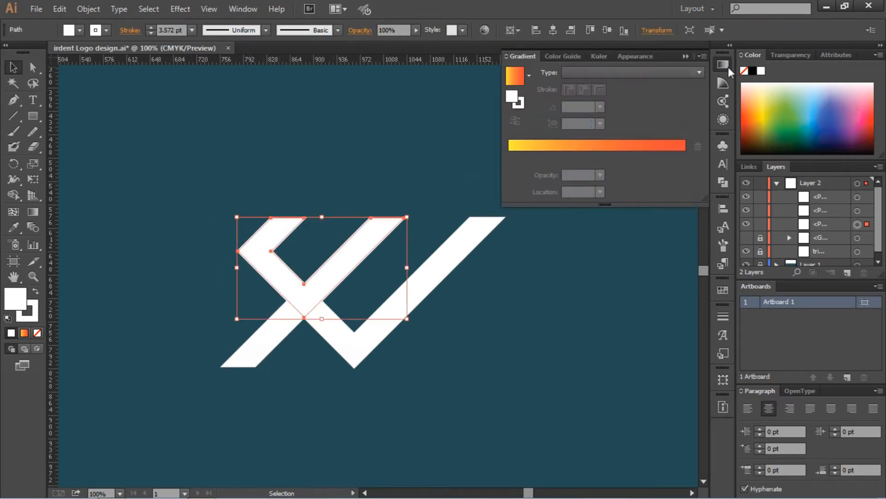
left_click(516, 76)
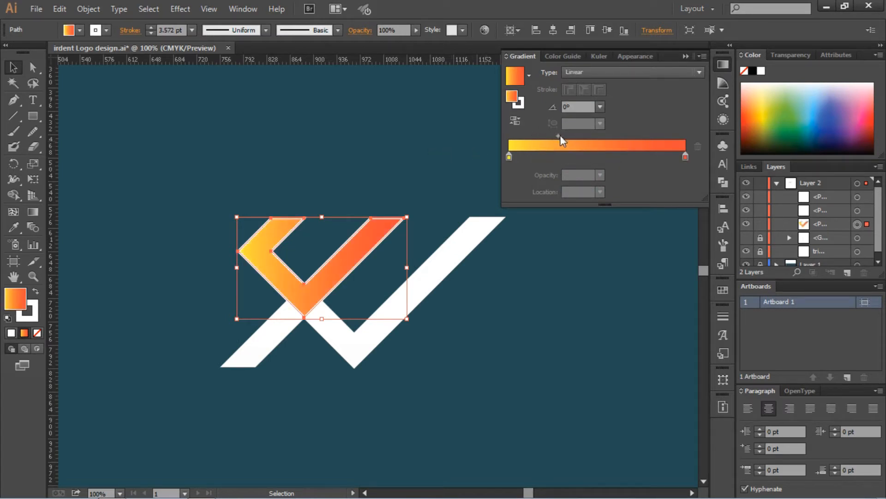
Step: Set the gradient midpoint to 38.87% and fill the right V-shape and the lower-left bar with the yellow-to-orange-red gradient
left_click_drag(560, 136, 578, 139)
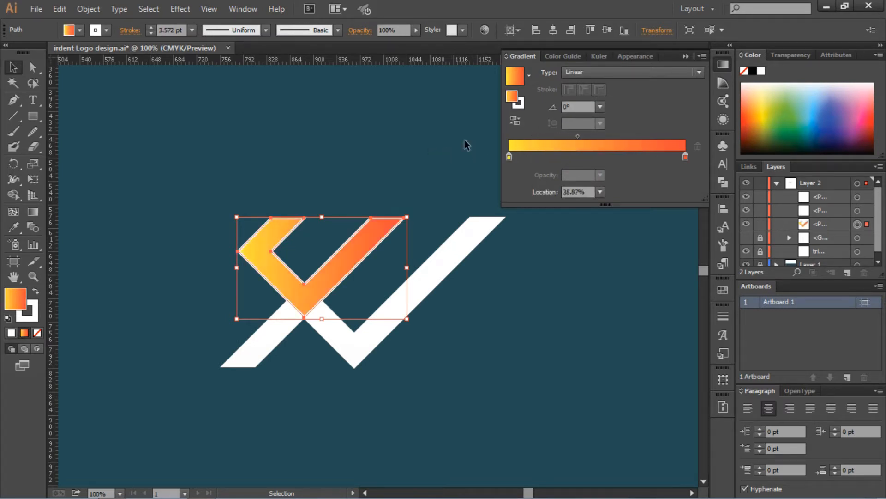
left_click(467, 142)
left_click(432, 282)
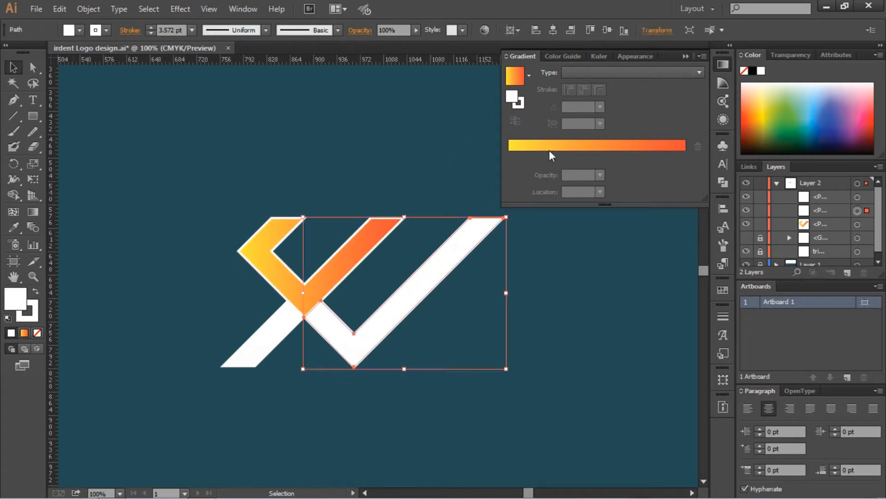
left_click(549, 148)
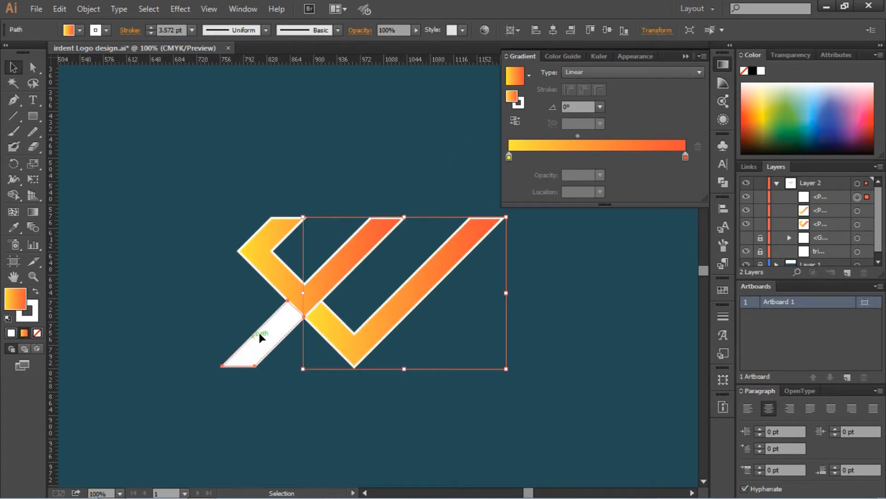
left_click(257, 333)
left_click(529, 147)
left_click(345, 159)
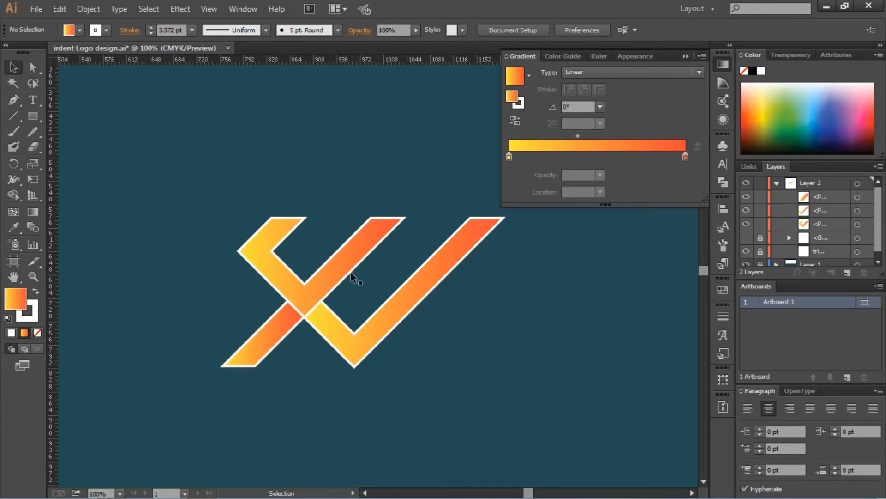
Step: Apply the same linear yellow-to-orange-red gradient to the strokes of all three logo shapes
left_click_drag(316, 233, 304, 261)
left_click_drag(257, 345, 257, 346)
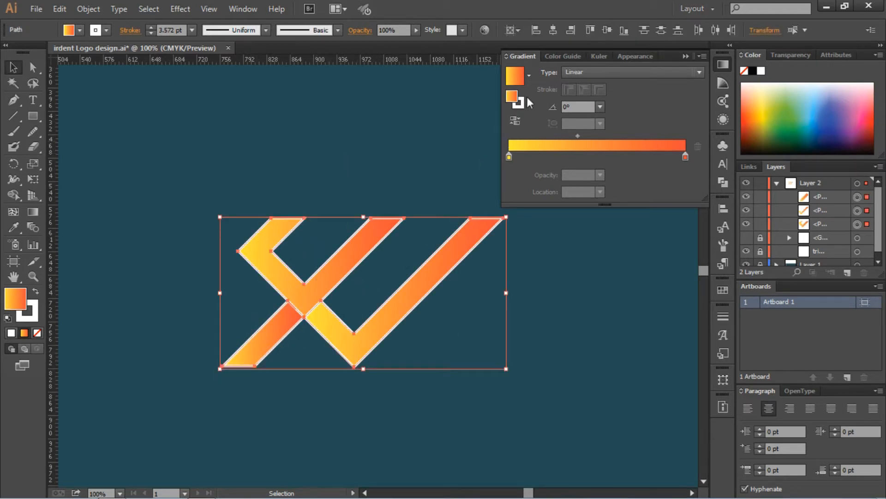
left_click(520, 104)
left_click(547, 145)
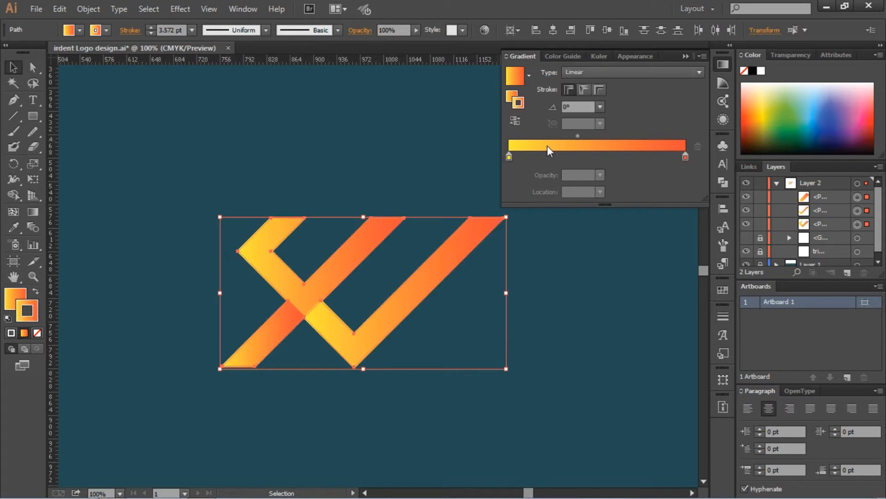
left_click(334, 179)
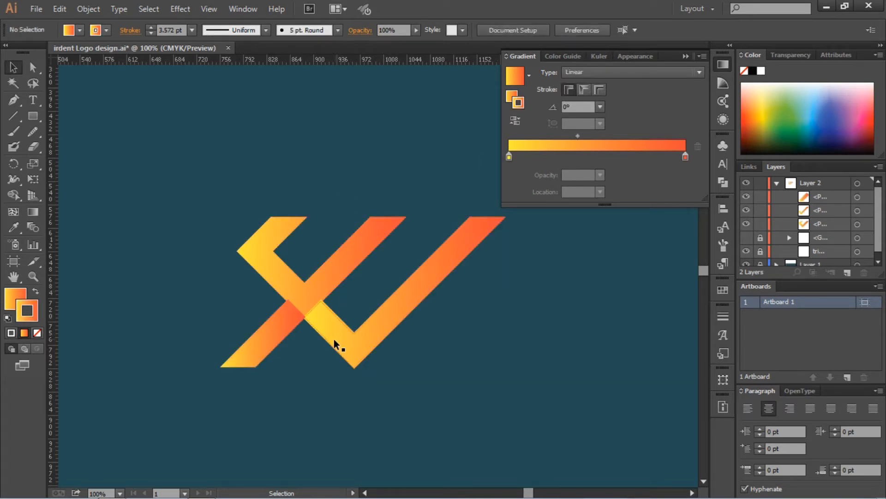
Step: Unite the shape with the left and middle arms and the lower-left bar into one path with Pathfinder
left_click(297, 292)
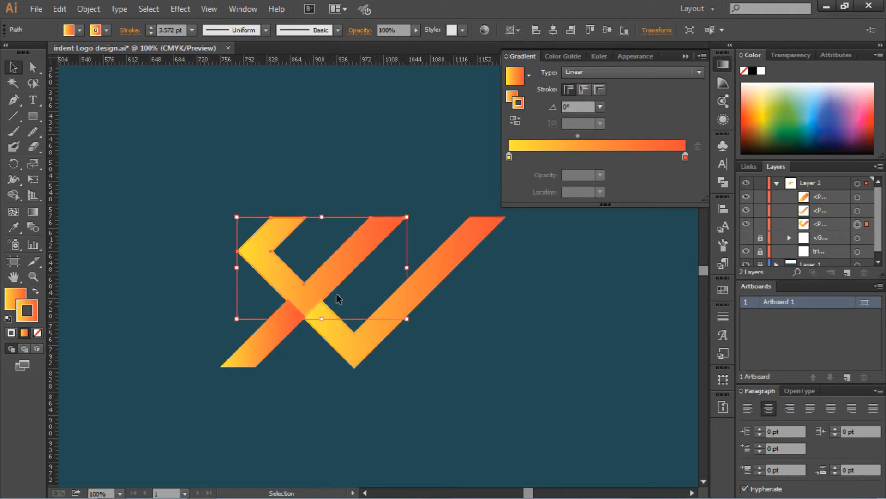
left_click(321, 281, "shift")
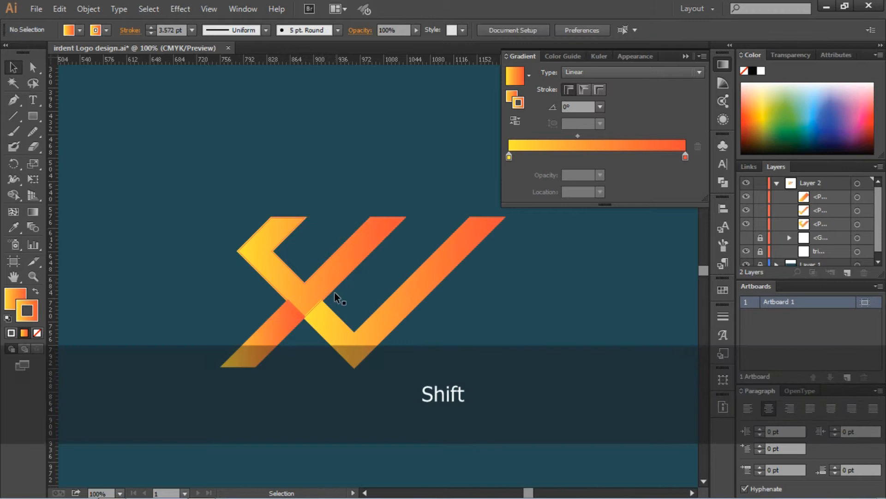
left_click(257, 332, "shift")
left_click(312, 284, "shift")
left_click(723, 181)
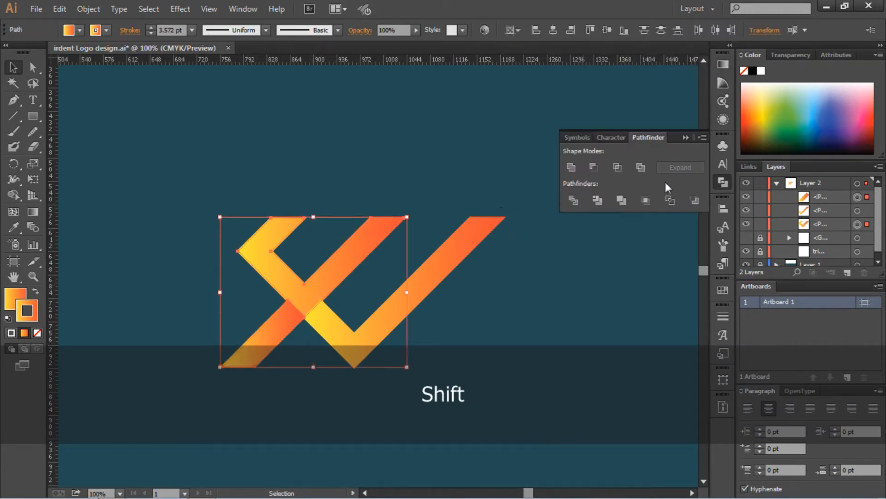
left_click(576, 168)
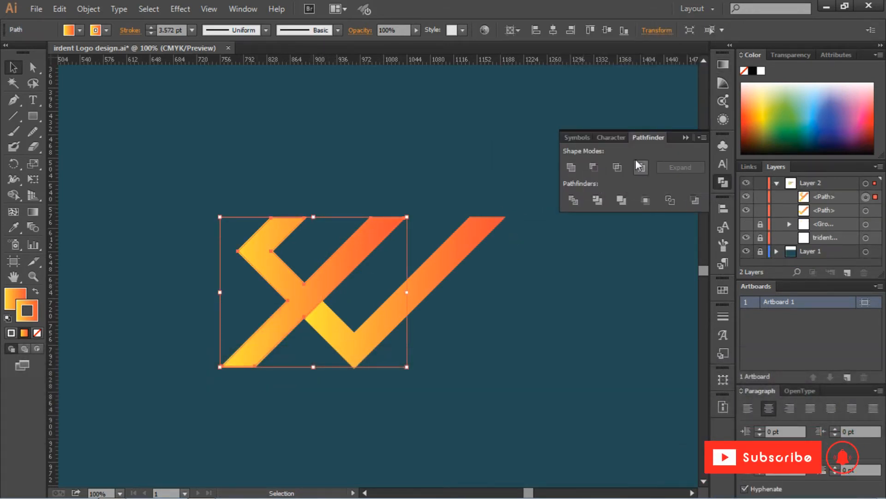
left_click(686, 137)
left_click(405, 245)
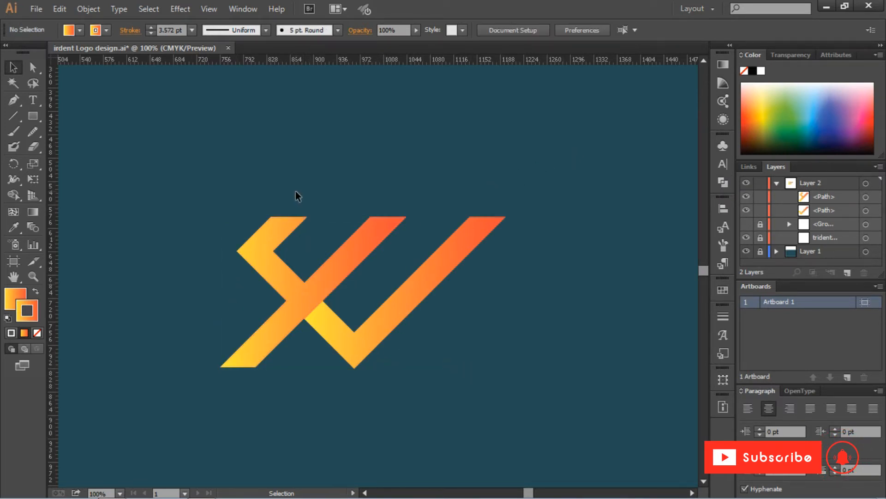
Step: Draw a closed gradient parallelogram with the Pen tool over the outer part of the left arm as a shading strip
key("ctrl+=")
scroll(115, 125, "left", 2)
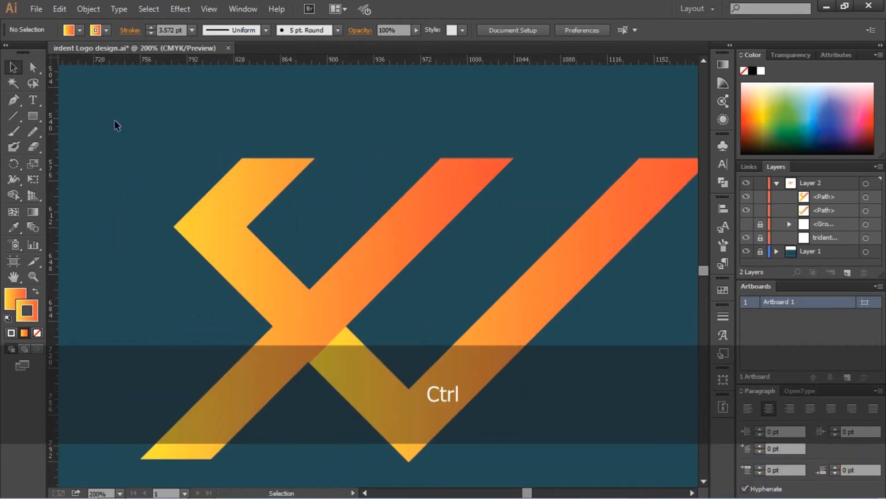
left_click(12, 105)
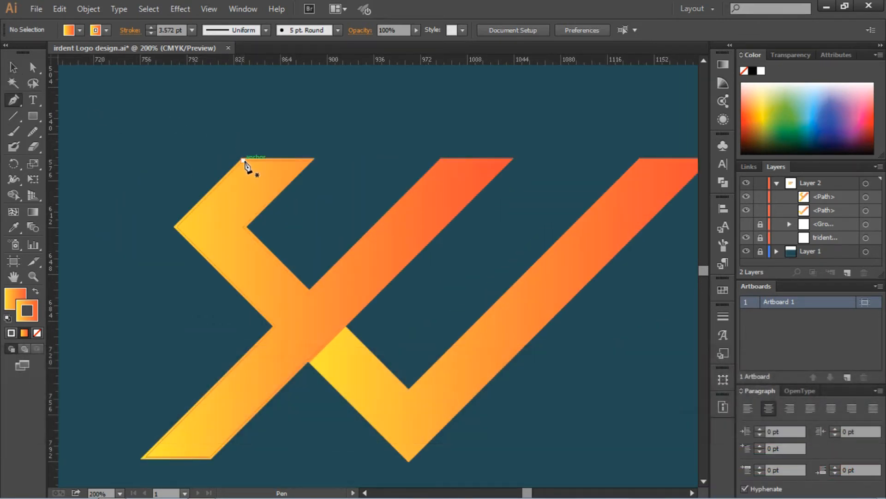
left_click(243, 160)
left_click(176, 227)
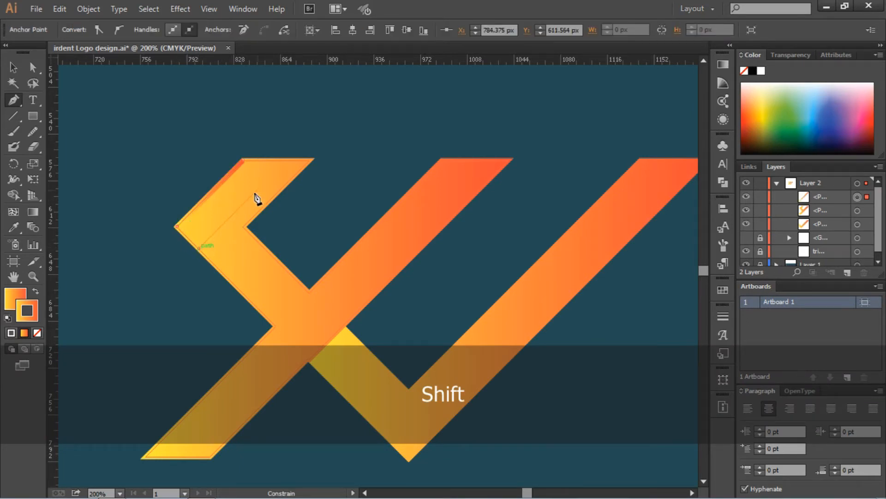
left_click(289, 160)
left_click(243, 161)
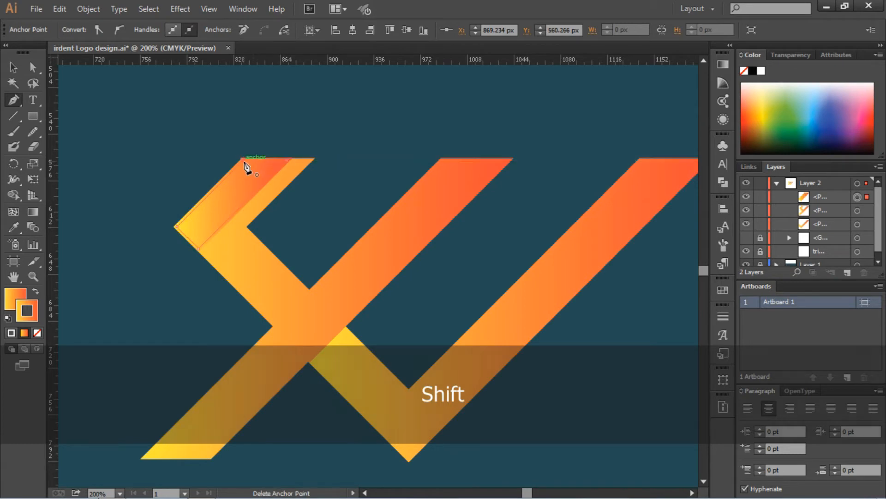
left_click(352, 144, "ctrl")
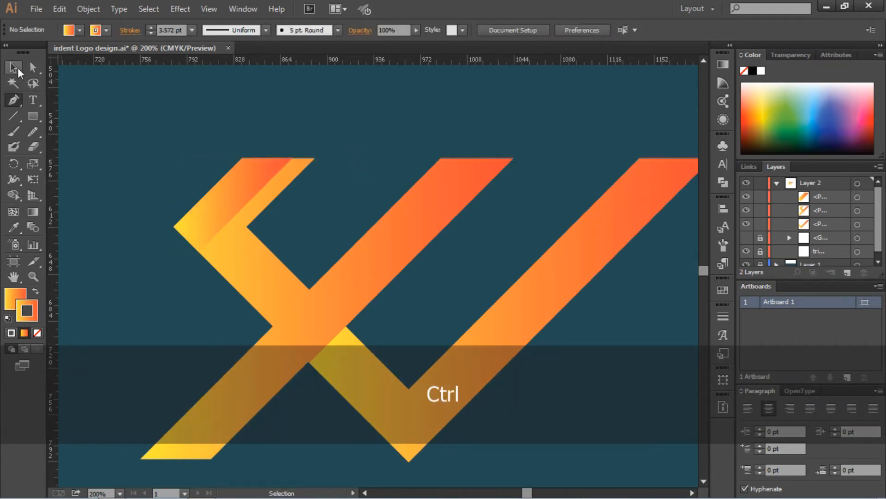
Step: Duplicate the left arm's shading strip onto the upper end of the middle arm, aligned to its outer edge
left_click(14, 68)
left_click_drag(292, 187, 434, 184)
left_click(442, 125)
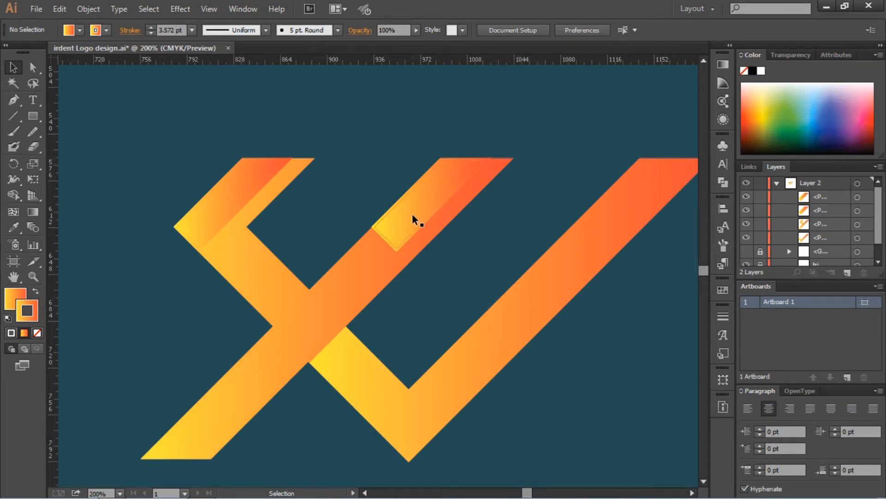
Step: Stretch the middle arm's shading strip down to the end of the lower-left bar by moving its two lower anchor points
left_click(32, 68)
left_click_drag(396, 251, 189, 458)
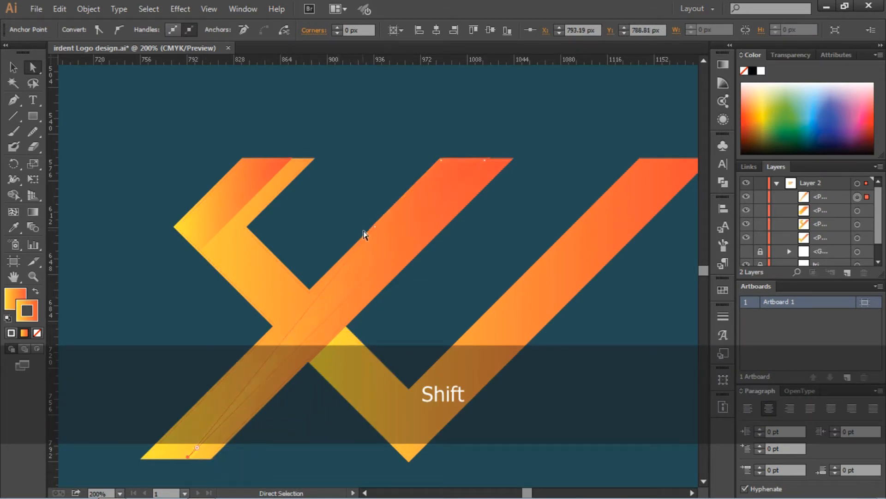
left_click_drag(374, 229, 146, 457)
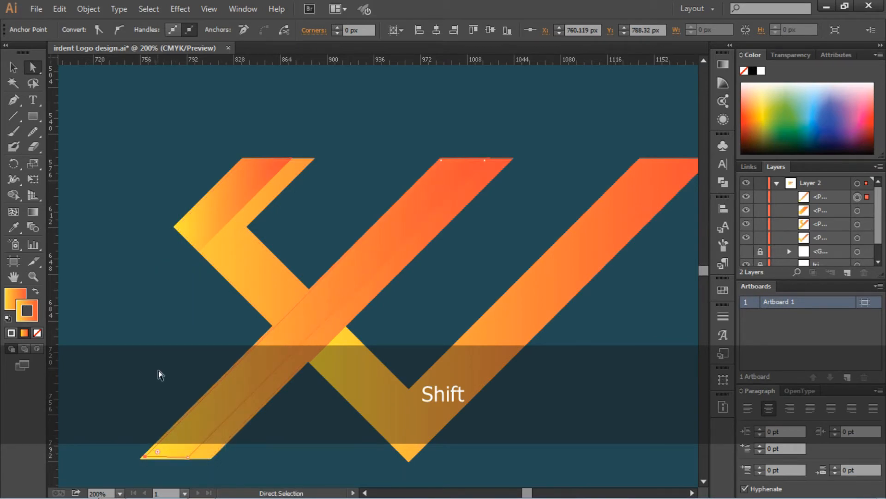
left_click(158, 370)
key("ctrl+minus")
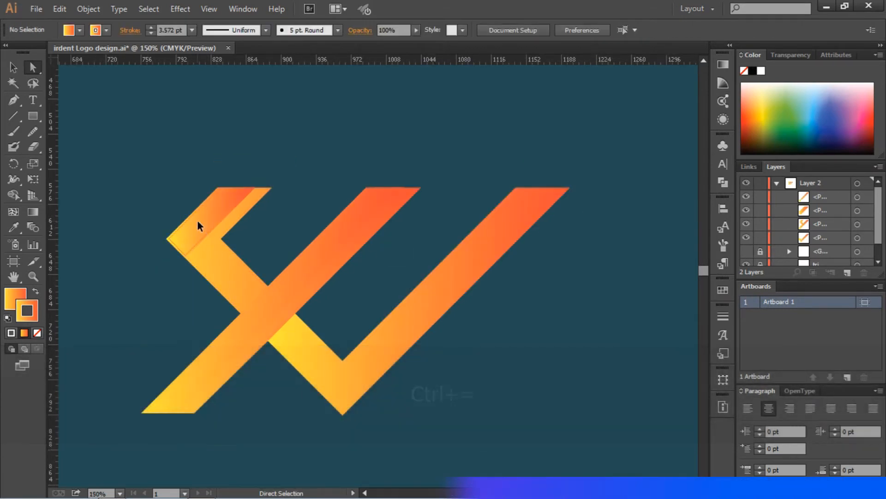
left_click_drag(199, 223, 497, 215)
key("ctrl+equal")
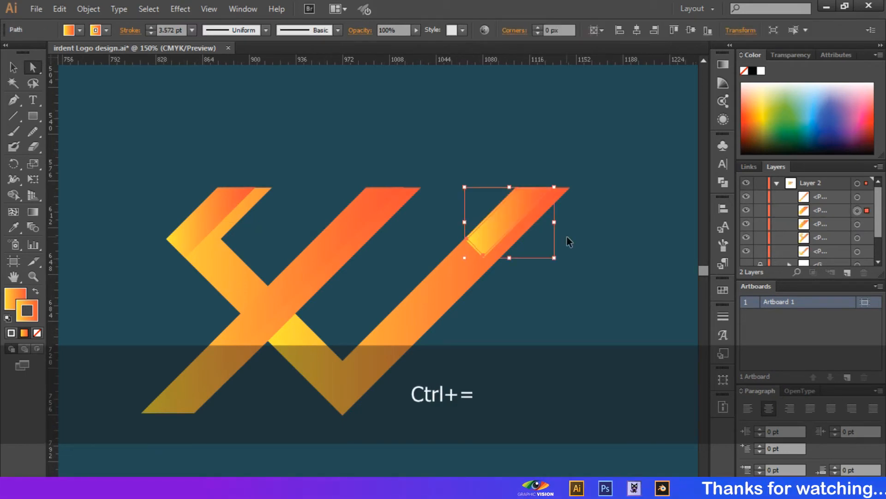
key("ctrl+equal")
key("ctrl+equal")
key("ctrl+equal")
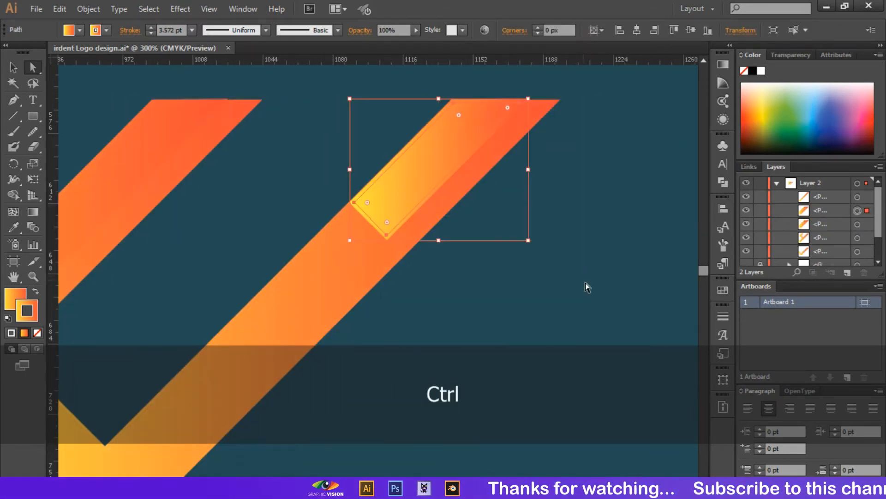
left_click_drag(383, 300, 390, 310)
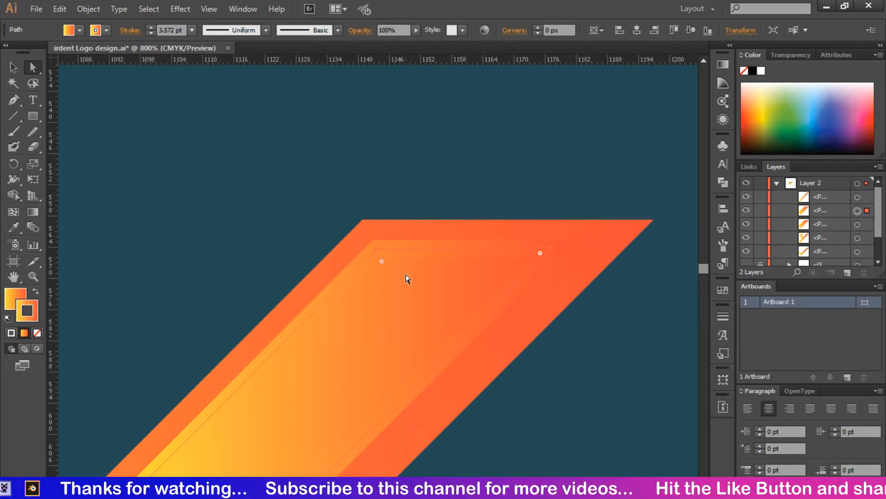
key("ctrl+0")
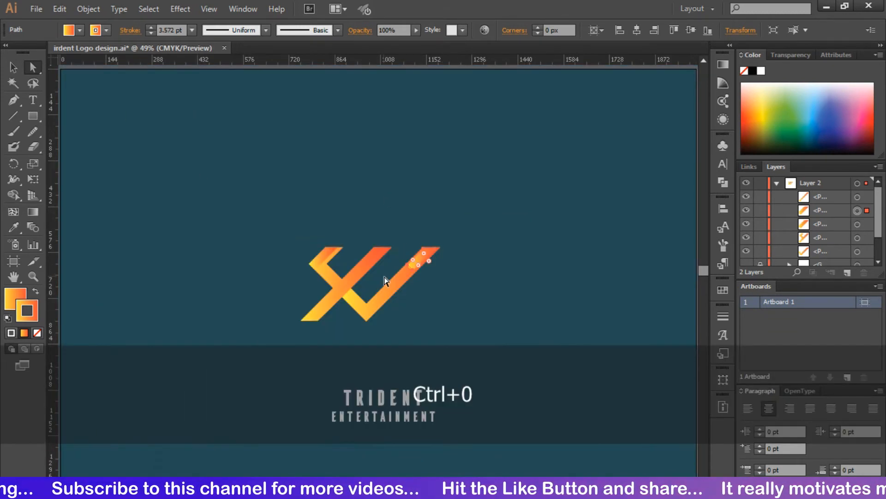
key("Delete")
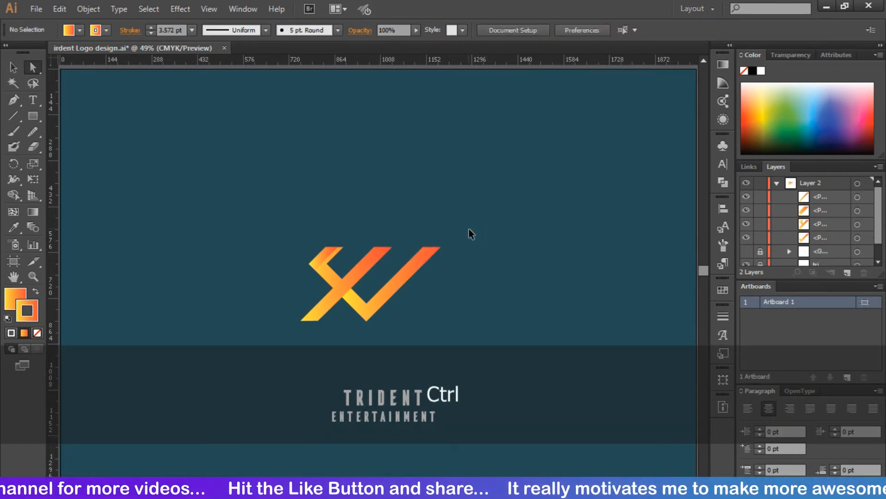
Step: Duplicate the middle arm's long shading strip onto the right arm, aligned to the arm's upper end
key("ctrl+equal")
key("ctrl+equal")
key("ctrl+equal")
key("ctrl+equal")
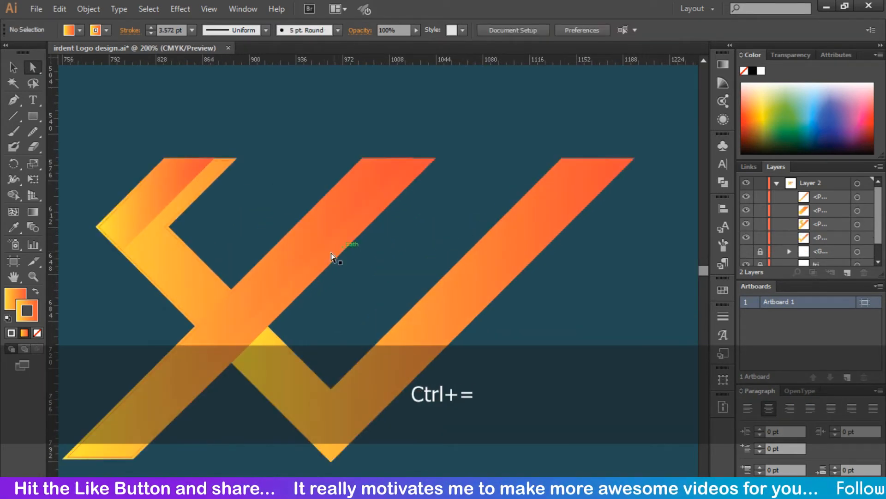
left_click_drag(290, 259, 491, 254)
left_click(469, 222)
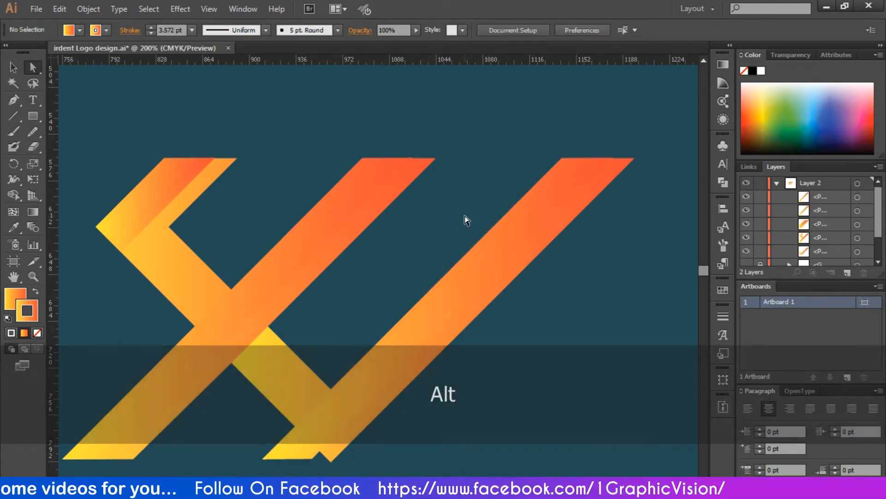
Step: Move the two lower anchor points of the right arm's shading strip so it ends on the V-shape's lower-left edge
scroll(483, 193, "down", 1)
scroll(484, 194, "down", 4)
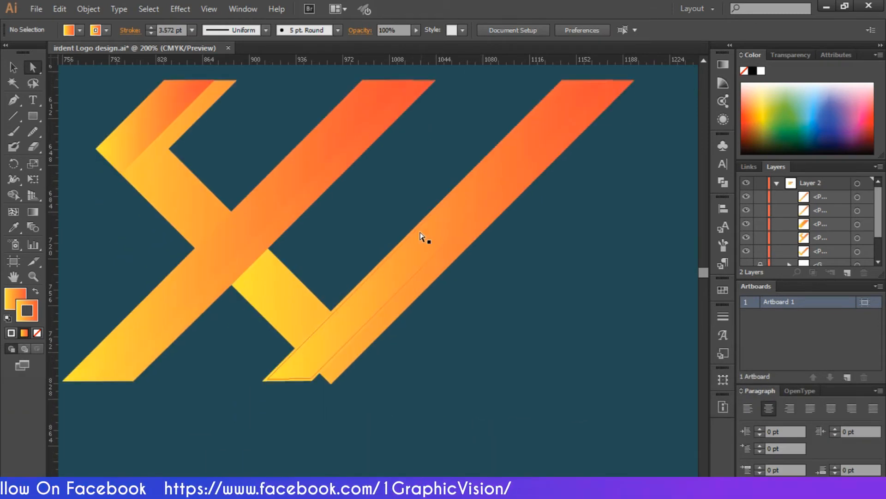
scroll(422, 237, "down", 2)
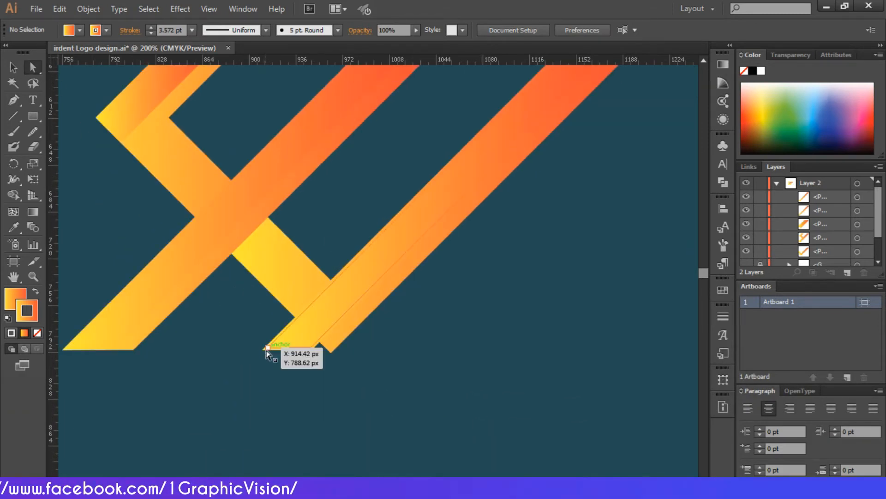
left_click_drag(269, 350, 331, 350)
left_click(310, 348)
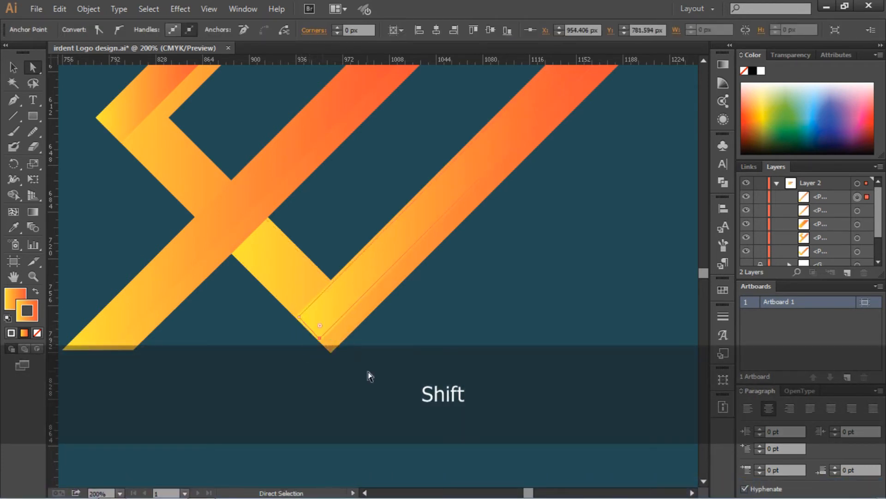
left_click(368, 372)
key("ctrl+equal")
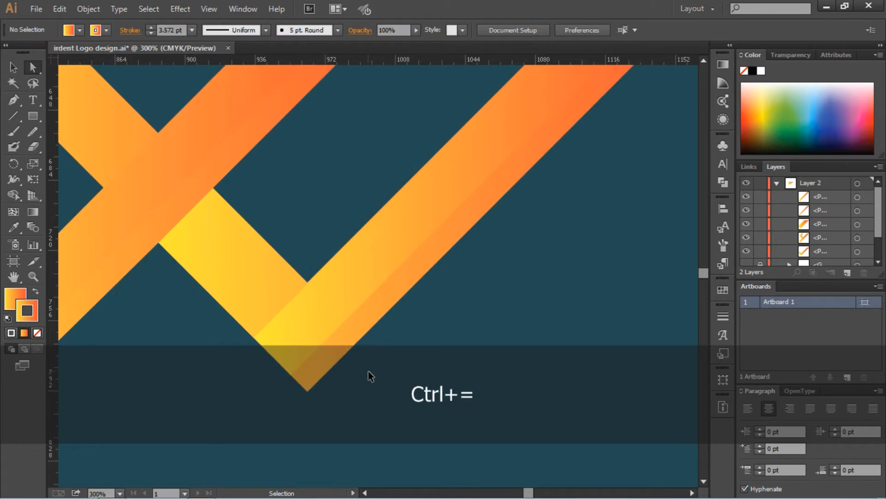
key("ctrl+minus")
Step: Select the three shading strips on the logo mark's arms and reverse both their stroke and fill gradients
key("ctrl+0")
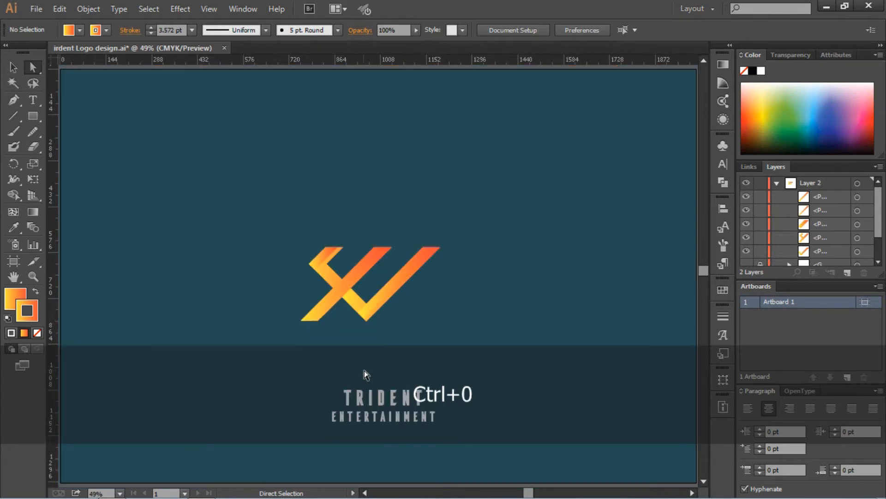
key("v")
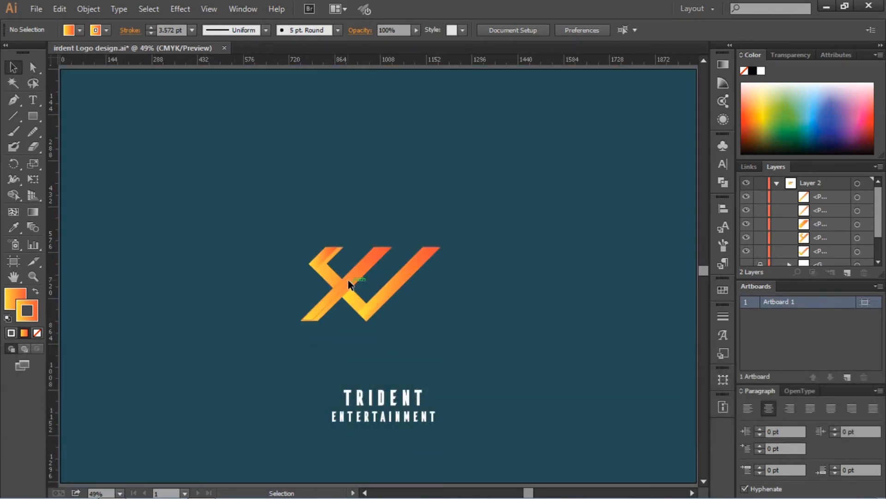
left_click(324, 262, "shift")
left_click(360, 267, "shift")
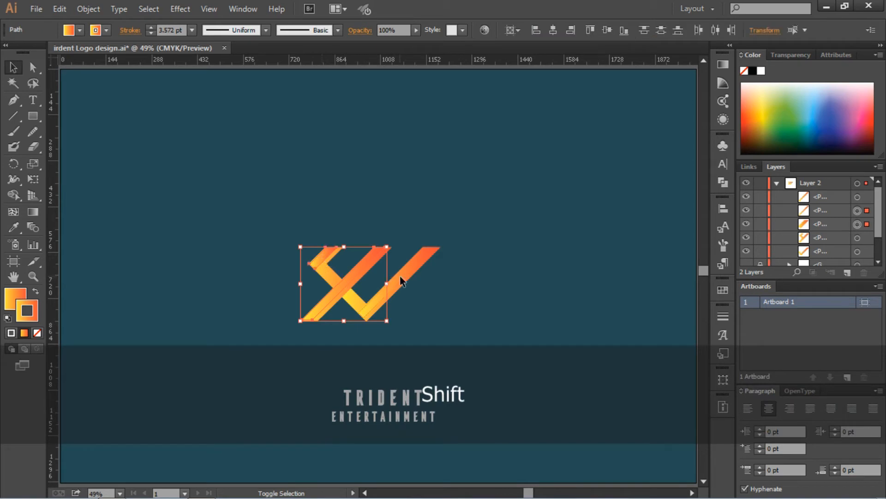
left_click(722, 65)
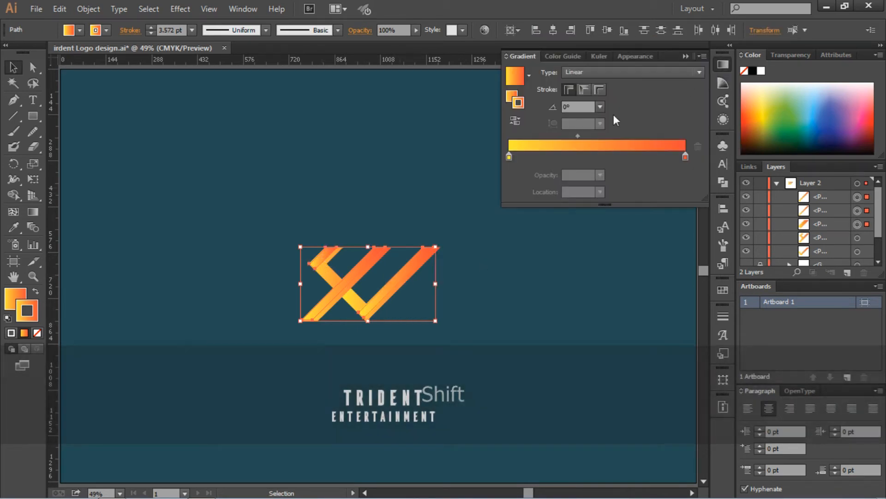
left_click(516, 121)
left_click(511, 98)
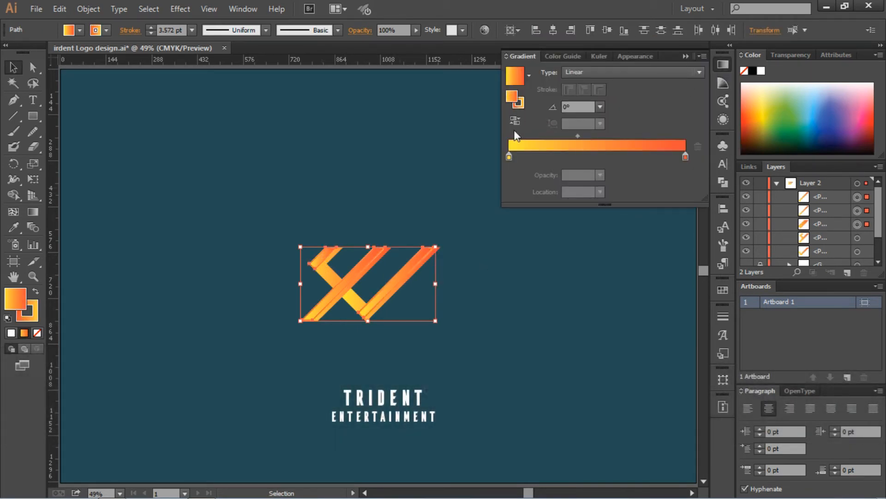
left_click(515, 121)
left_click(372, 154)
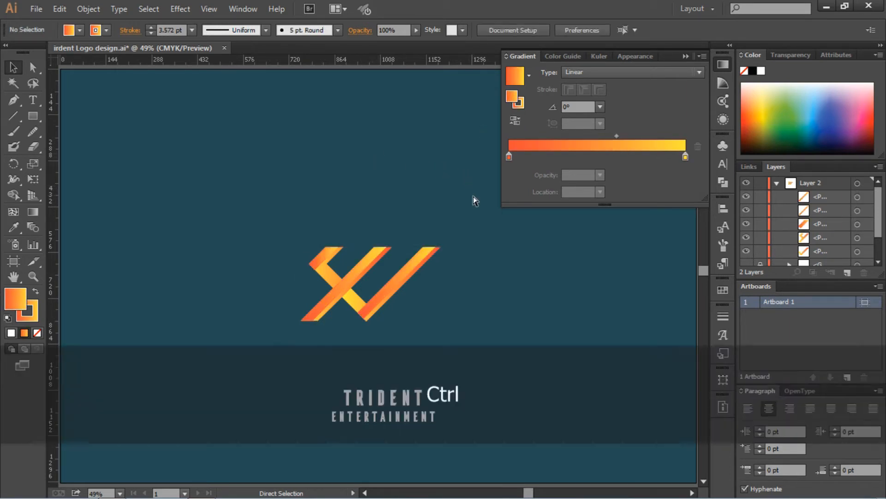
Step: Duplicate the left arm's shading strip and rotate the copy 90° so it slopes like the mark's diagonal bar
key("ctrl+equal")
key("ctrl+equal")
key("ctrl+equal")
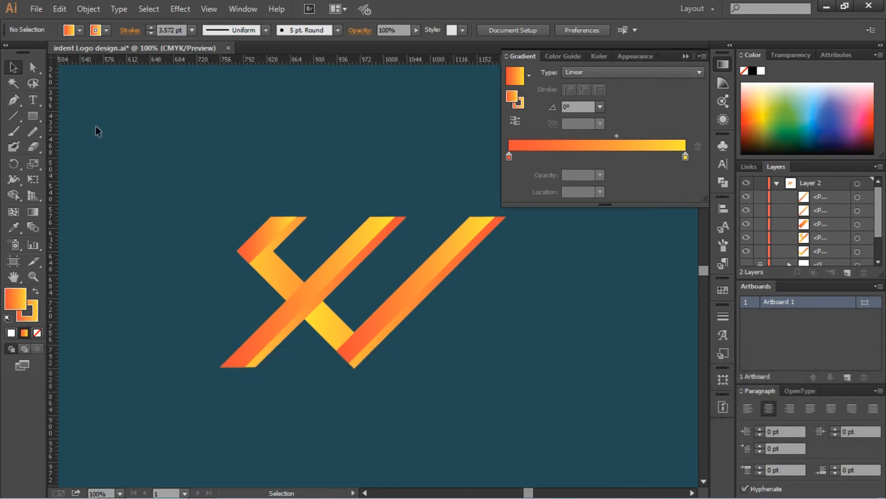
left_click(262, 235)
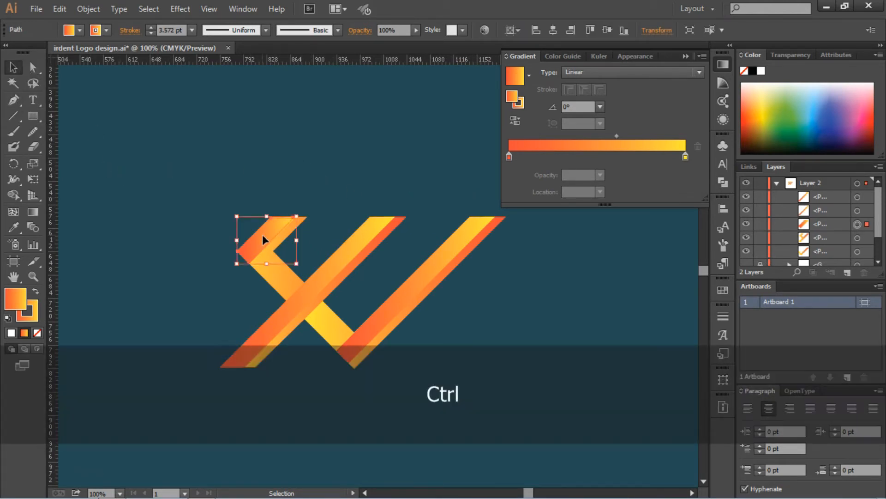
key("ctrl+c")
key("ctrl+v")
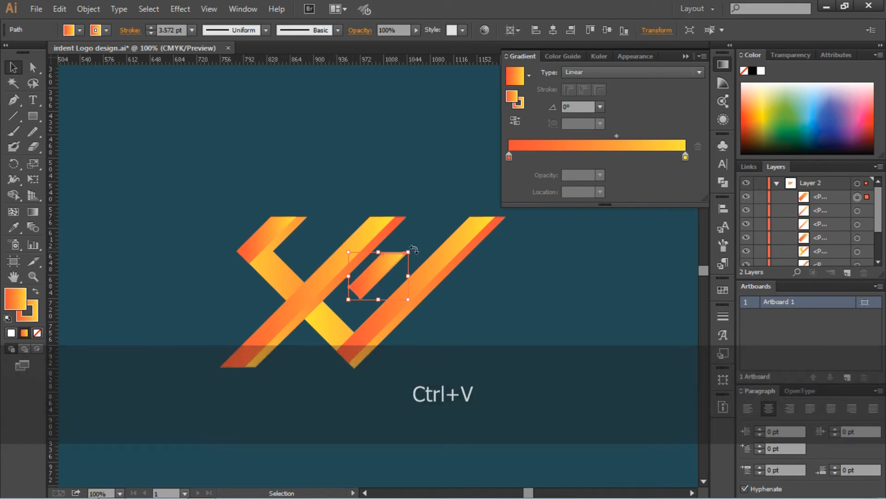
left_click_drag(412, 247, 358, 233)
left_click_drag(374, 277, 269, 260)
key("a")
left_click(138, 183)
key("ctrl+z")
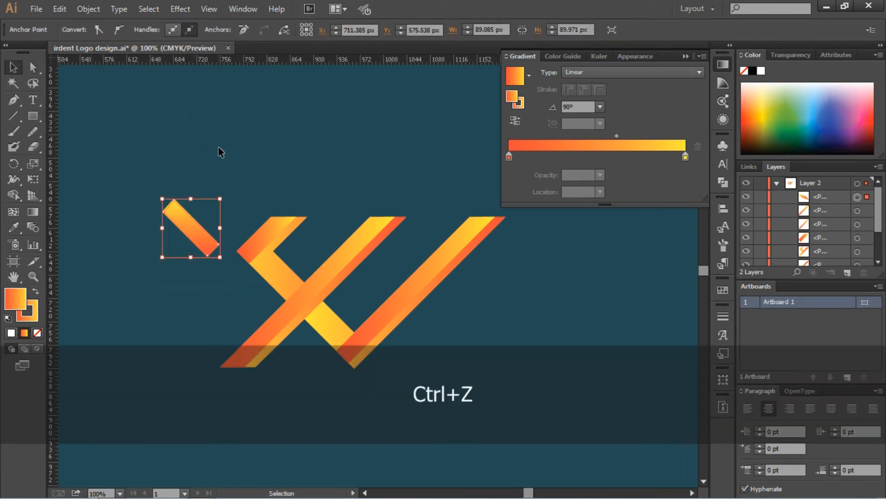
left_click(218, 147)
Step: Place the rotated strip on the outer edge of the diagonal bar's upper part, meeting the left arm's strip
left_click_drag(180, 224, 273, 273)
key("ctrl+equal")
key("ctrl+equal")
key("Left")
key("Left")
key("Left")
key("Left")
key("Left")
key("Down")
Step: Add another copy of the rotated strip on the diagonal bar's lower part, between the middle and right arms
key("ctrl+v")
left_click_drag(371, 264, 262, 370)
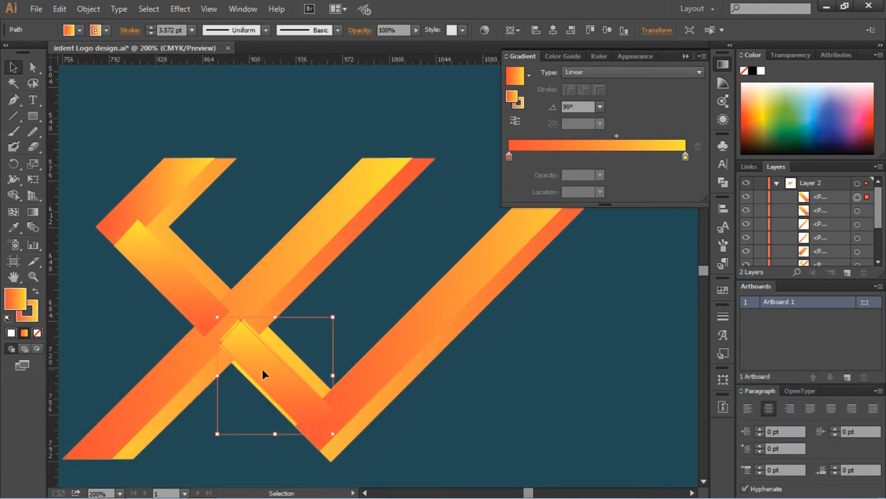
key("Down")
Step: Unite the lower diagonal strip with the right arm's strip, and the upper diagonal strip with the left arm's strip
left_click(393, 353, "shift")
left_click(723, 182)
left_click(572, 167)
left_click(167, 276)
left_click(153, 194, "shift")
left_click(572, 167)
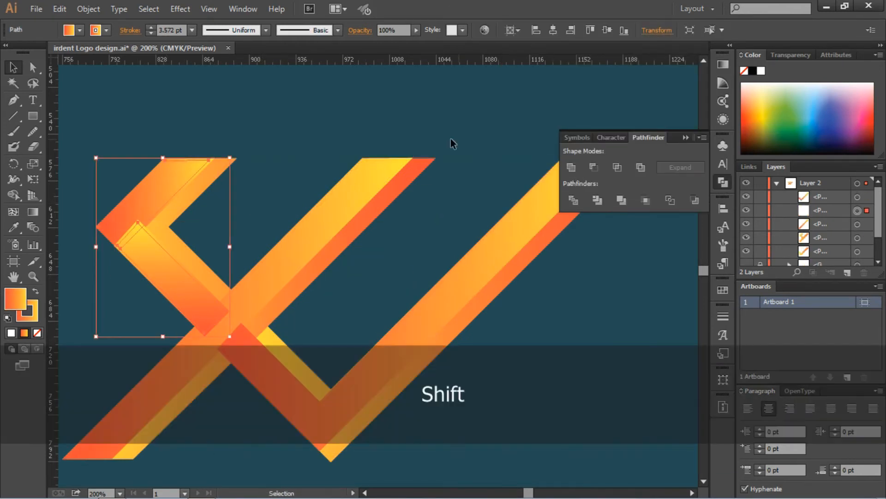
left_click(356, 134)
Step: Unite the left chevron-shaped shading piece with the middle arm's shading strip
left_click(129, 231)
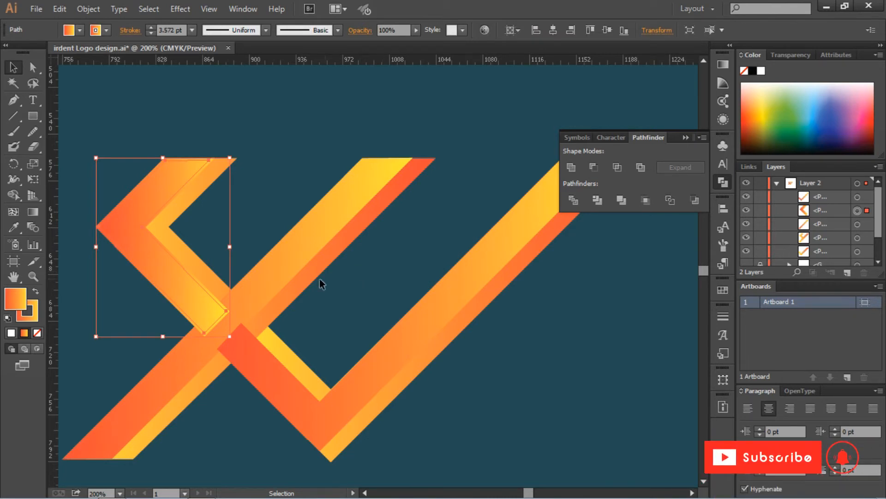
left_click(254, 279, "shift")
left_click(572, 167)
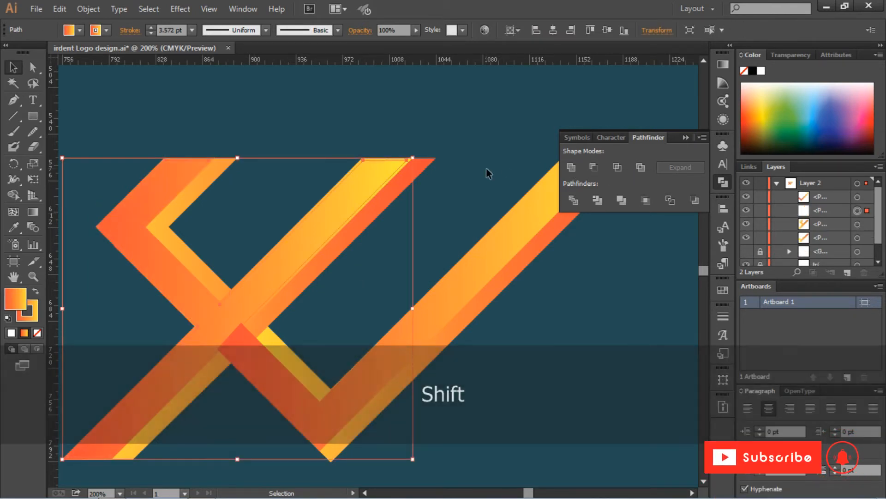
left_click(372, 293)
Step: Send the right V-shaped shading piece one level backward, behind the other shading piece
left_click(280, 379)
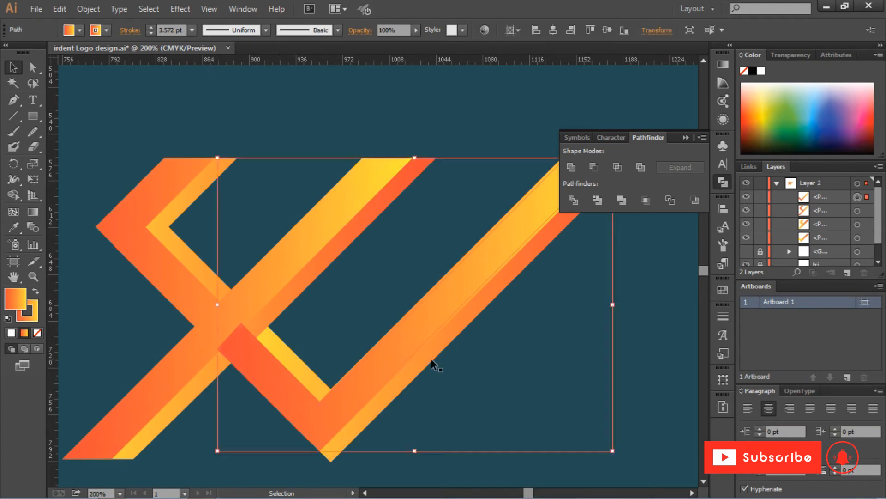
key("ctrl+bracketleft")
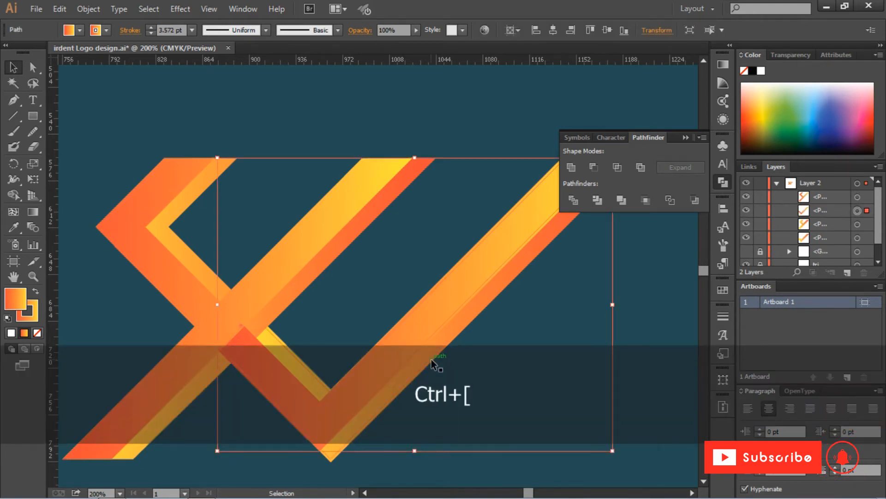
left_click(364, 294)
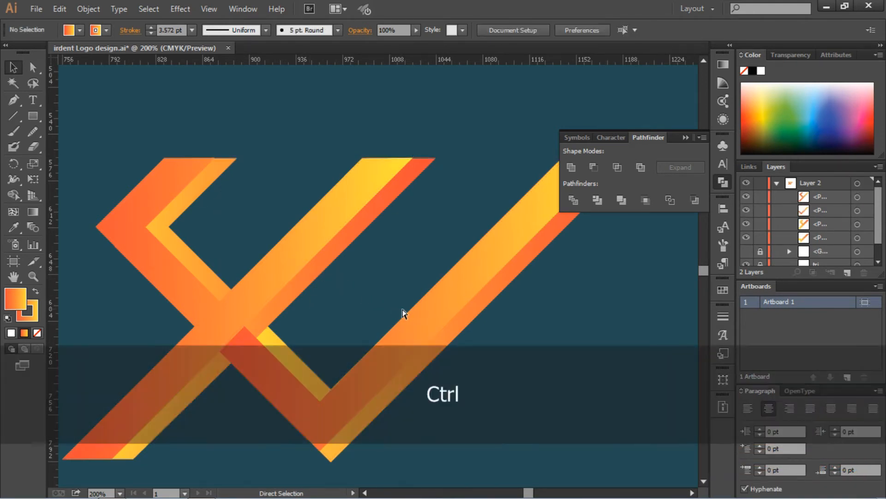
Step: Unite the right V-shaped shading piece with the left and middle arms' shading into one shape
key("ctrl+0")
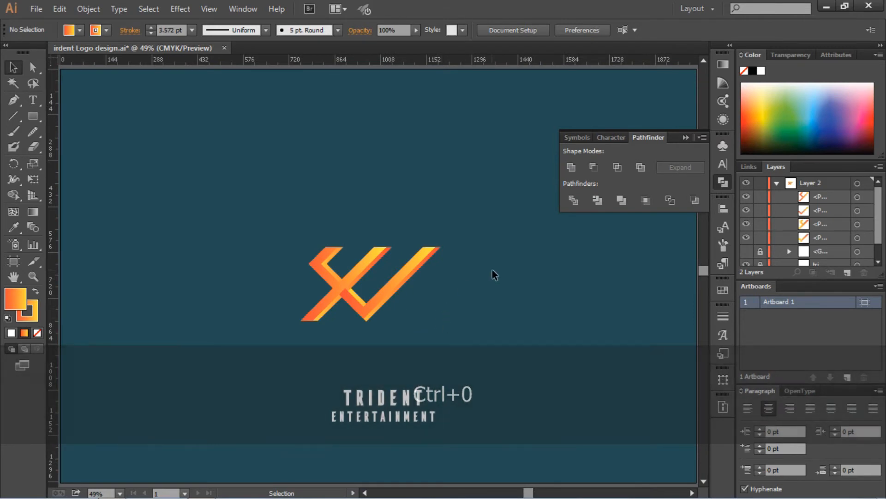
key("ctrl+equal")
key("ctrl+equal")
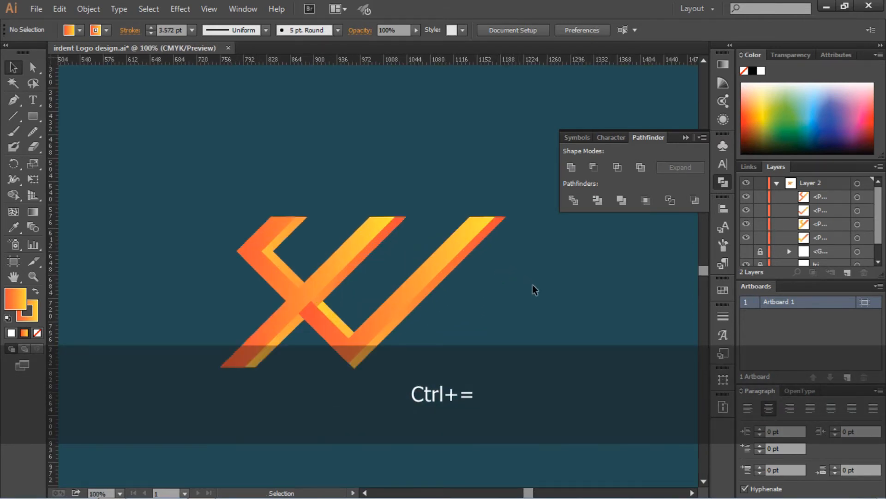
left_click(331, 328)
left_click(317, 278, "shift")
left_click(577, 167)
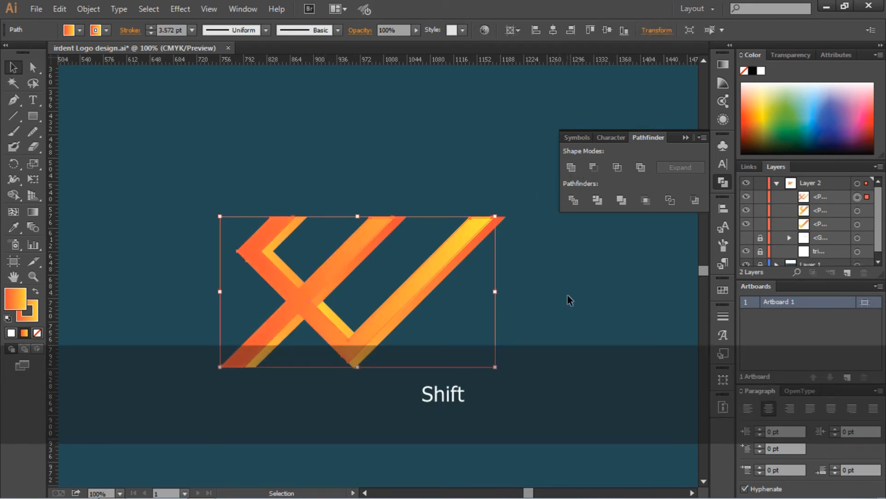
left_click(568, 294)
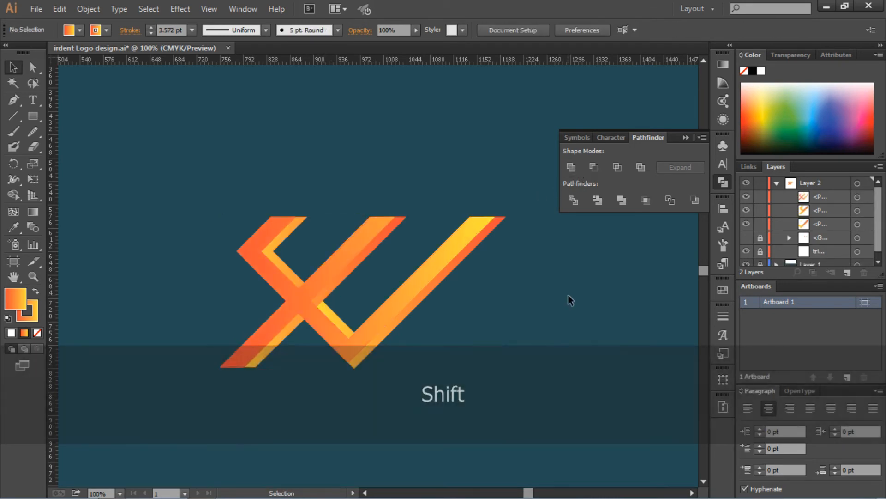
left_click(685, 138)
Step: Group all the shapes that make up the logo mark
key("ctrl+0")
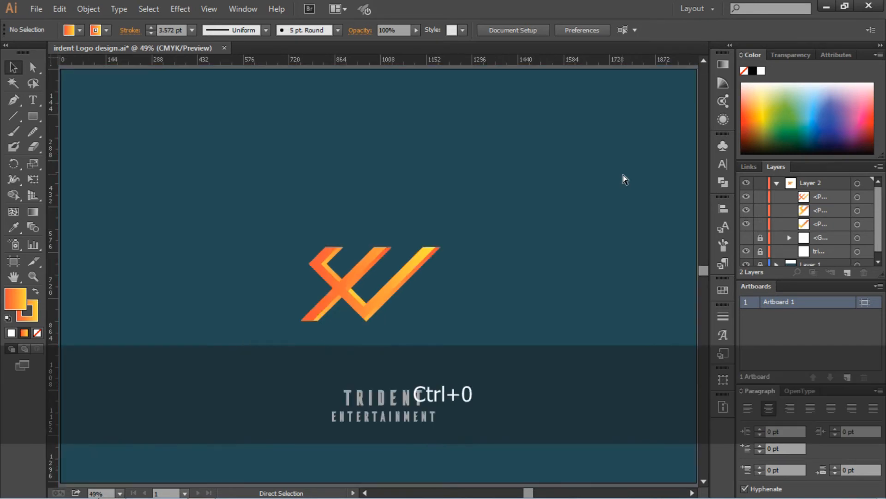
left_click_drag(294, 212, 420, 317)
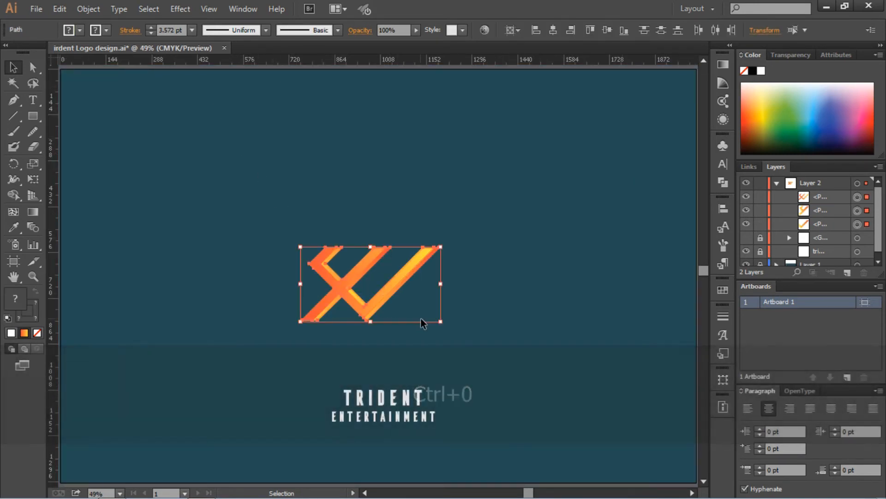
right_click(400, 296)
left_click(431, 357)
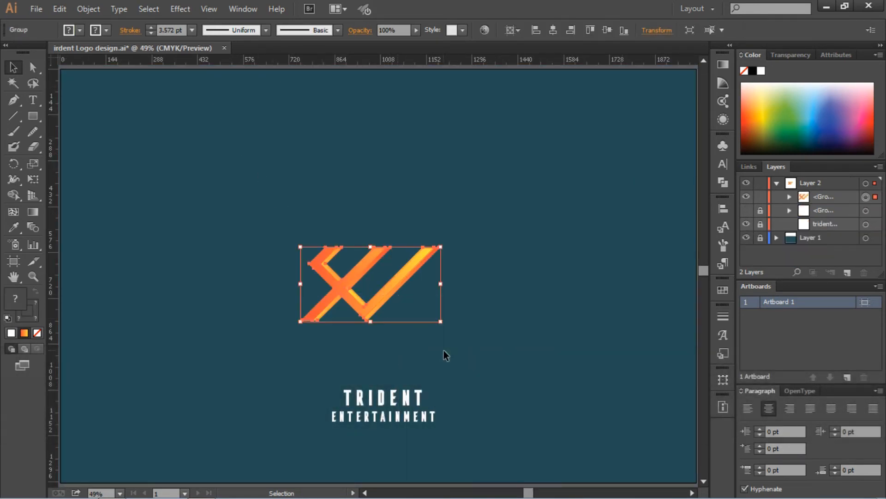
Step: Unlock the company name text and scale the logo mark down to a little narrower than the text
left_click(385, 402)
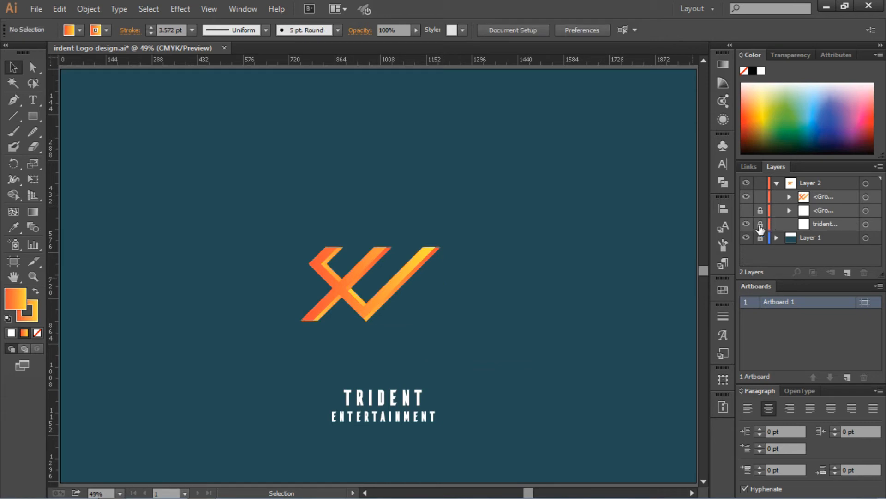
left_click(355, 289)
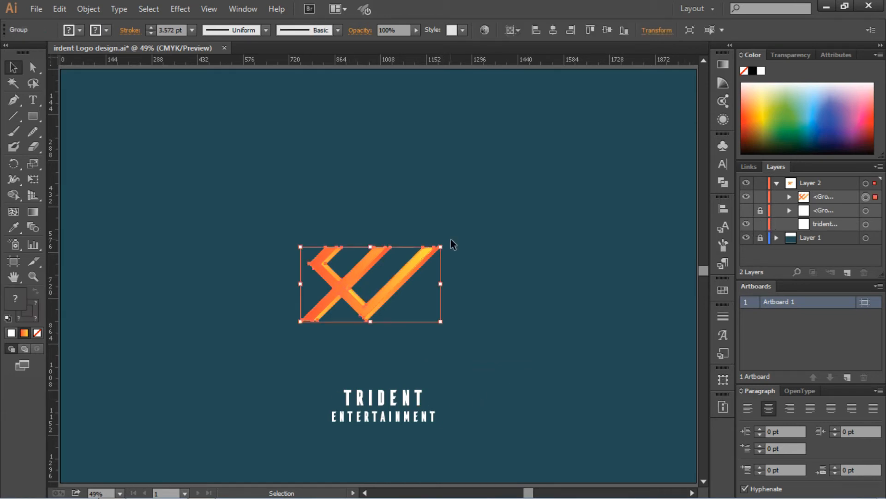
left_click_drag(442, 248, 465, 283)
left_click(472, 316)
Step: Move the company name up directly beneath the logo mark and shift the mark sideways over the text
left_click_drag(375, 401, 375, 327)
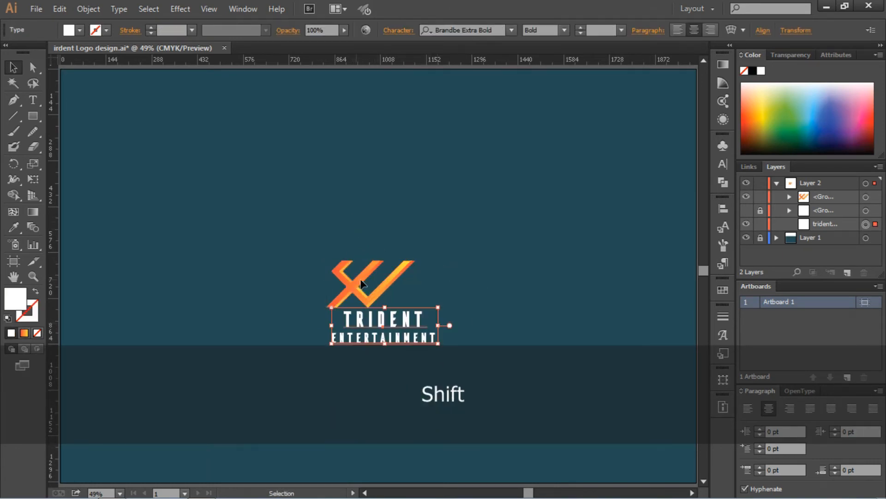
left_click_drag(361, 283, 387, 286)
left_click(507, 257)
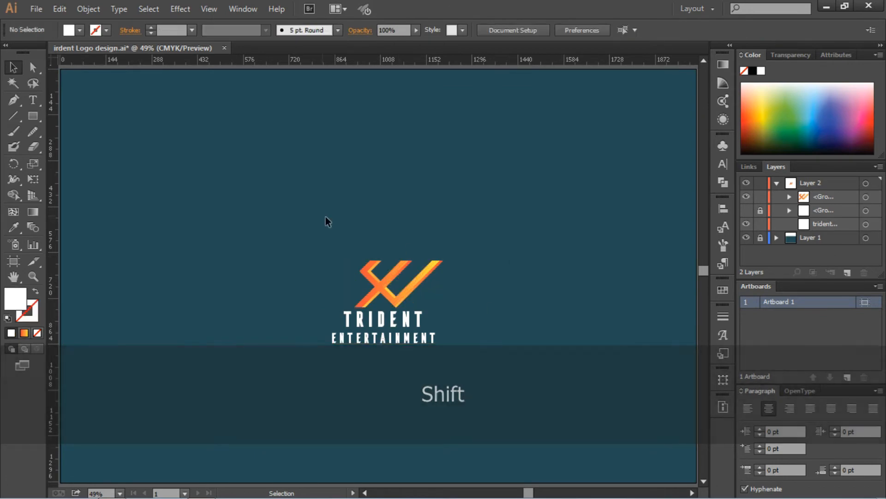
Step: Rearrange the logo with the mark to the left of the company name and group the two together
right_click(387, 286)
left_click_drag(325, 217, 488, 294)
left_click(435, 31)
left_click(490, 282)
left_click(489, 325)
left_click_drag(343, 249, 475, 295)
right_click(473, 283)
left_click(517, 348)
left_click_drag(360, 286, 327, 243)
left_click(306, 269)
Step: Draw a rectangle about 516 by 202 px over the logo mark and fill it with a darker shade of the background teal
key("m")
mouse_move(284, 192)
left_mouse_down()
mouse_move(314, 221)
mouse_move(405, 257)
mouse_move(448, 256)
left_mouse_up()
key("i")
left_click(401, 295)
double_click(18, 301)
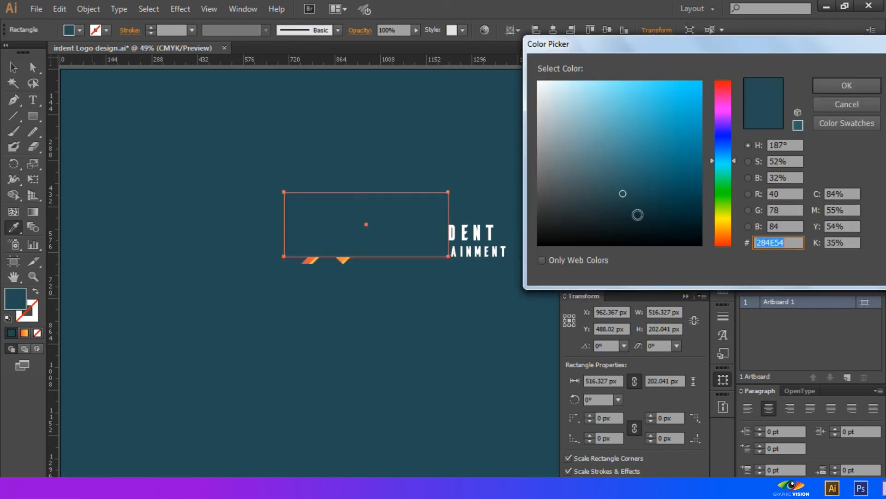
left_click(637, 213)
left_click(847, 85)
Step: Reposition the dark rectangle over the logo mark and send it behind the logo group
key("v")
left_click_drag(429, 217, 432, 231)
key("ctrl+[")
key("ctrl+[")
left_click(477, 178)
Step: Align the logo group and the dark rectangle on their vertical centres and fine-tune the horizontal position
key("ctrl+=")
key("ctrl+=")
key("ctrl+=")
left_click_drag(554, 115, 471, 194)
left_click(545, 30)
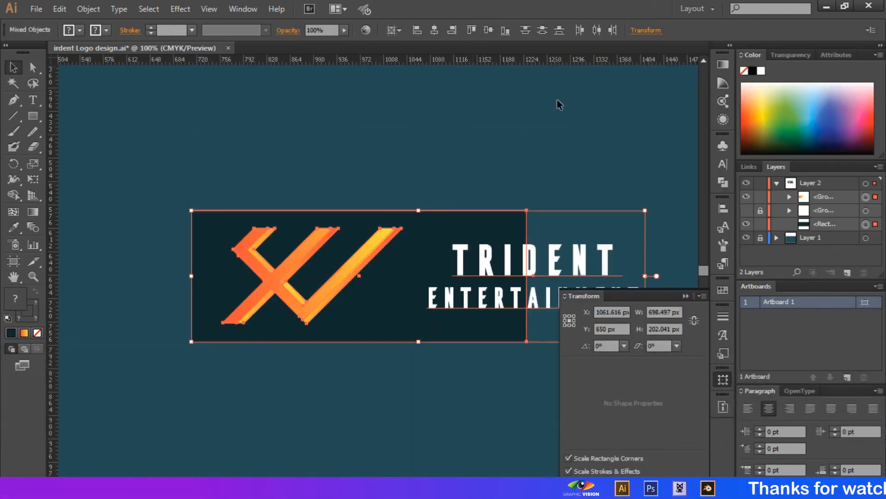
left_click(554, 120)
scroll(547, 148, "right", 1)
left_click(466, 229)
left_click_drag(496, 276, 499, 276)
left_click(424, 187)
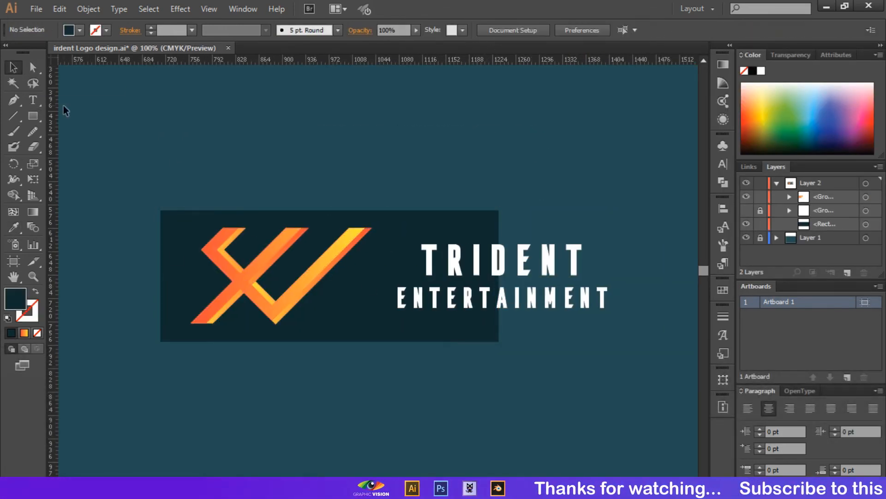
Step: Extend the dark rectangle's right edge past the end of the company name
left_click(438, 265, "ctrl")
left_click(32, 69)
left_click_drag(499, 342, 663, 341)
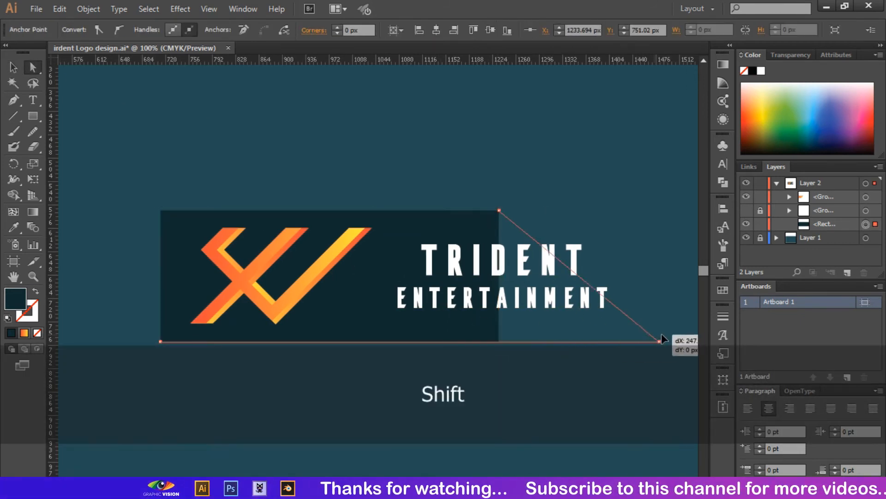
key("ctrl+z")
key("ctrl+shift+z")
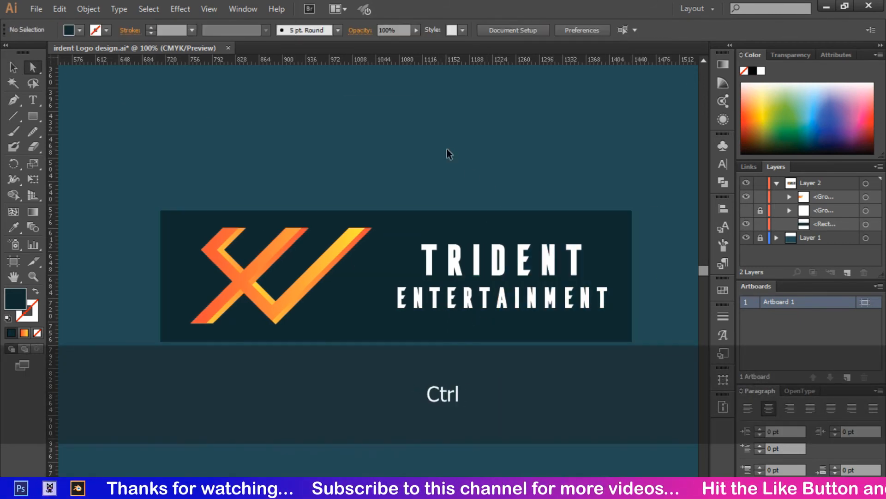
Step: Shorten the dark rectangle from its right side until it covers only the left half of the logo mark
key("ctrl+0")
key("ctrl+z")
left_click_drag(453, 251, 408, 251)
left_click(289, 173)
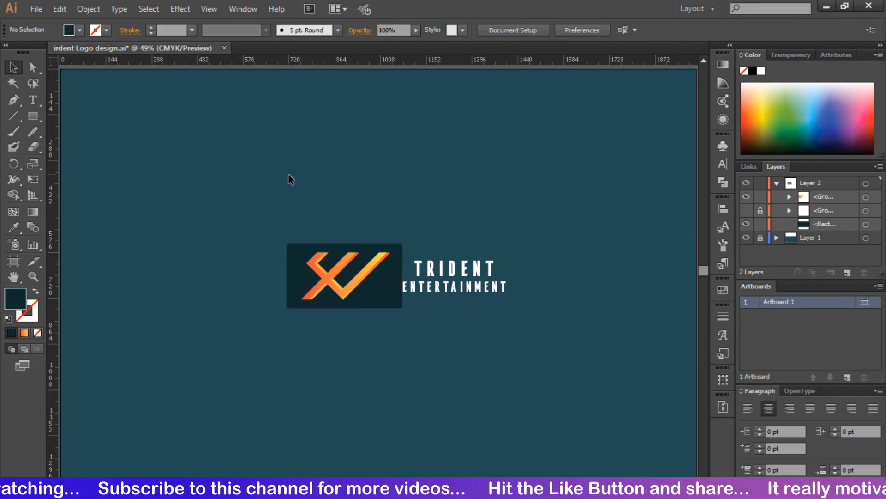
left_click(392, 276)
left_click_drag(402, 275, 352, 276)
left_click(391, 333)
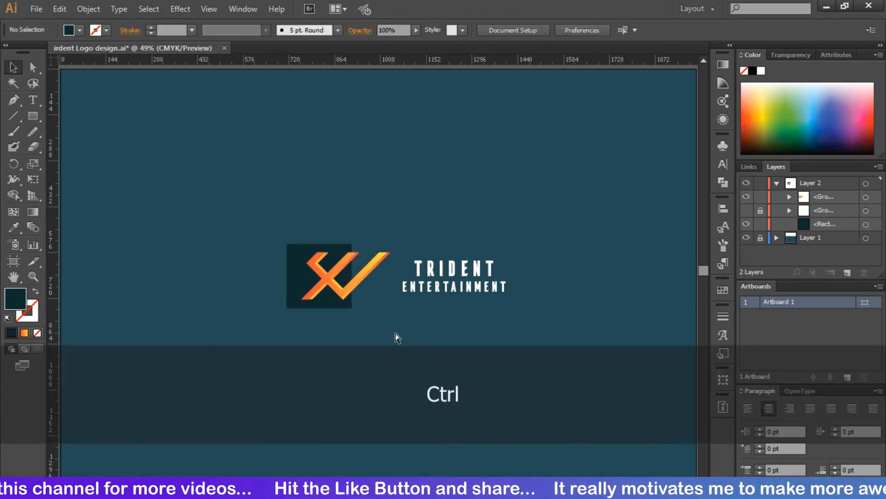
Step: Shift the dark rectangle slightly right so it frames the left part of the logo mark
scroll(391, 332, "left", 3)
key("ctrl+0")
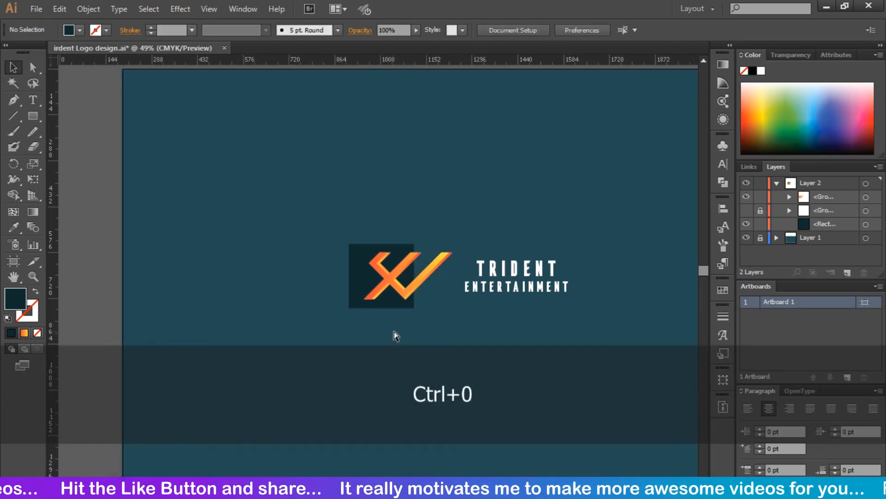
key("ctrl+equal")
key("ctrl+equal")
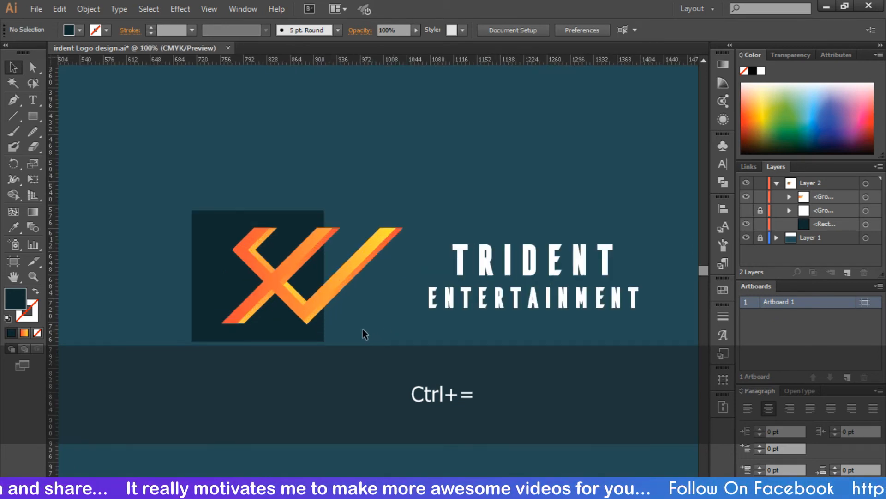
left_click_drag(276, 340, 294, 338)
key("Left")
key("Left")
key("Left")
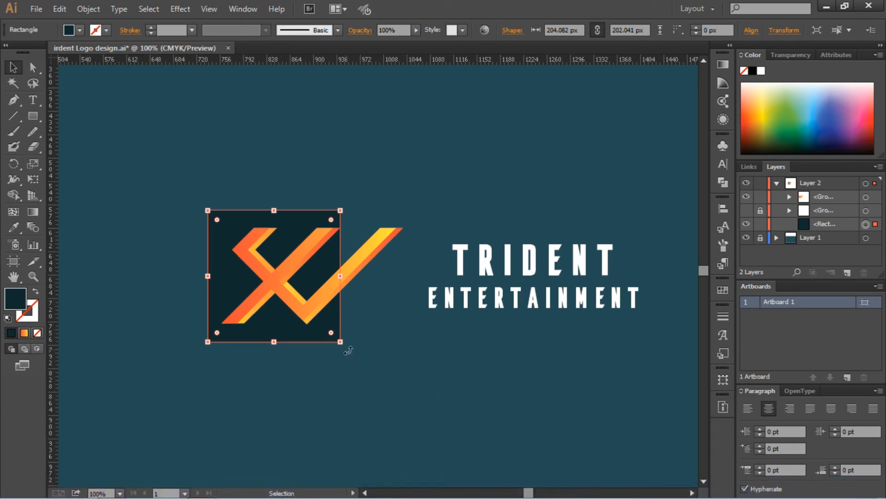
left_click(453, 204)
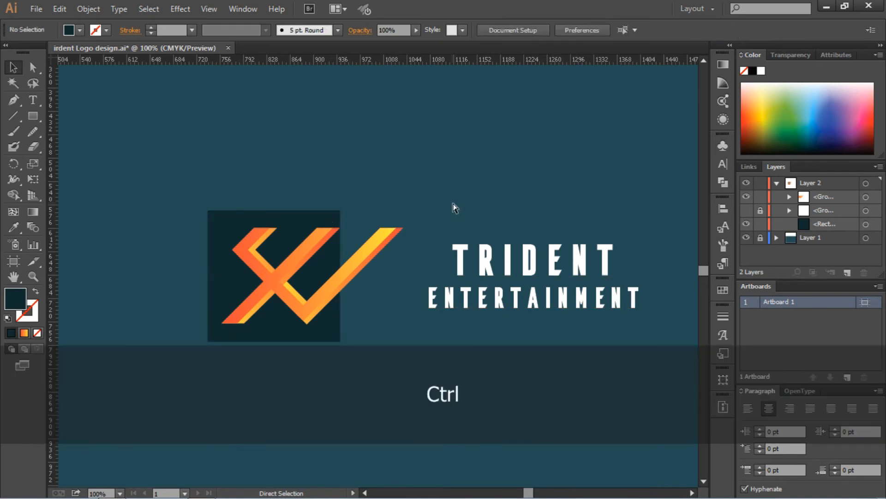
key("ctrl+0")
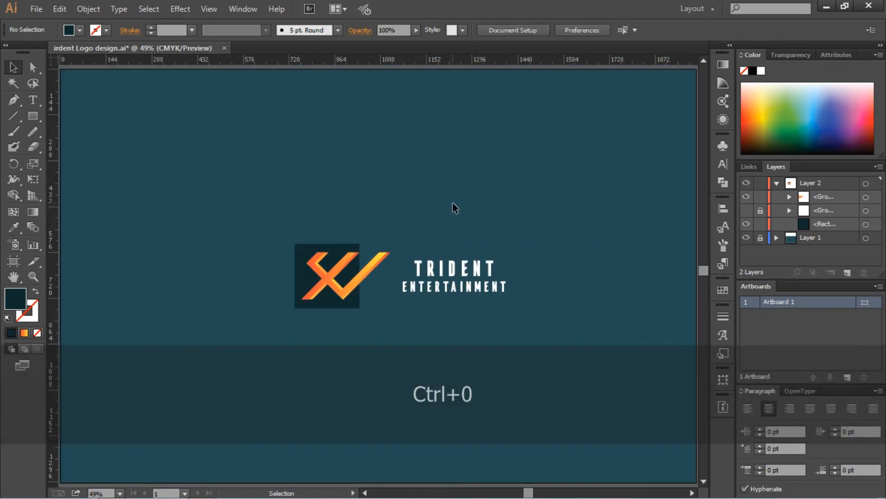
Step: Try slightly rounded corners on the dark rectangle and undo the rounding
left_click(305, 254)
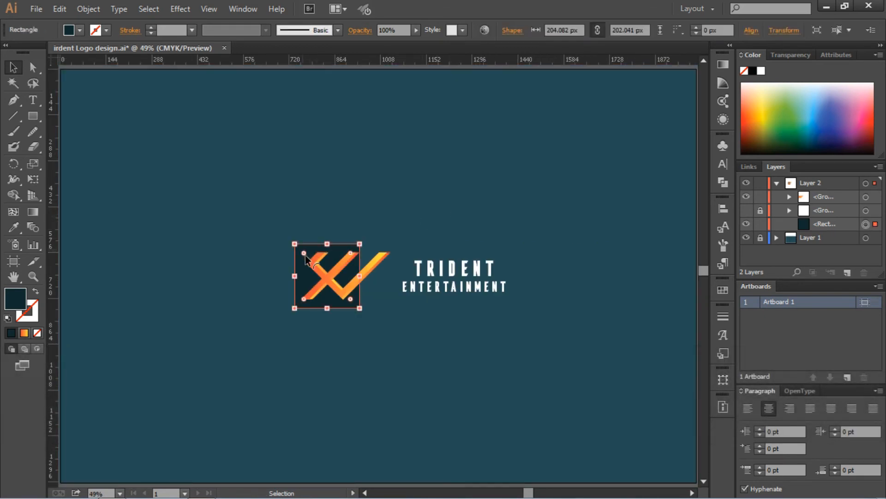
mouse_move(305, 255)
left_mouse_down()
mouse_move(318, 258)
mouse_move(308, 253)
left_mouse_up()
left_click(324, 216)
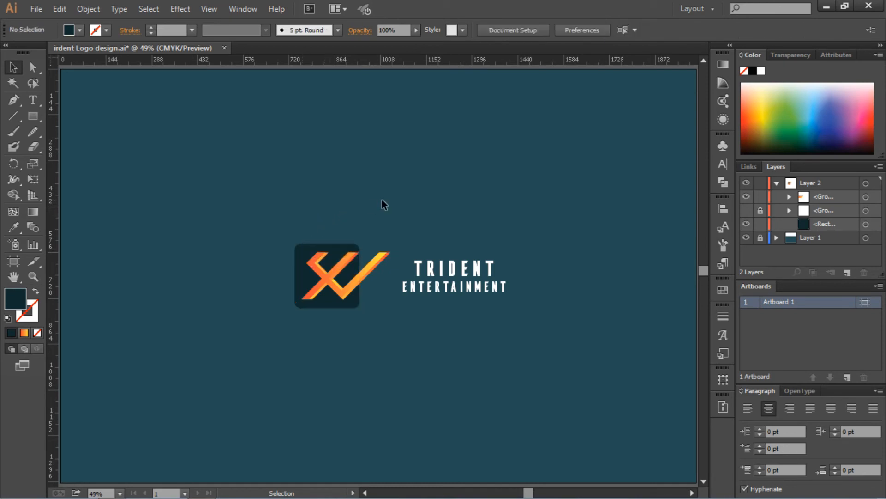
key("ctrl+z")
key("ctrl+z")
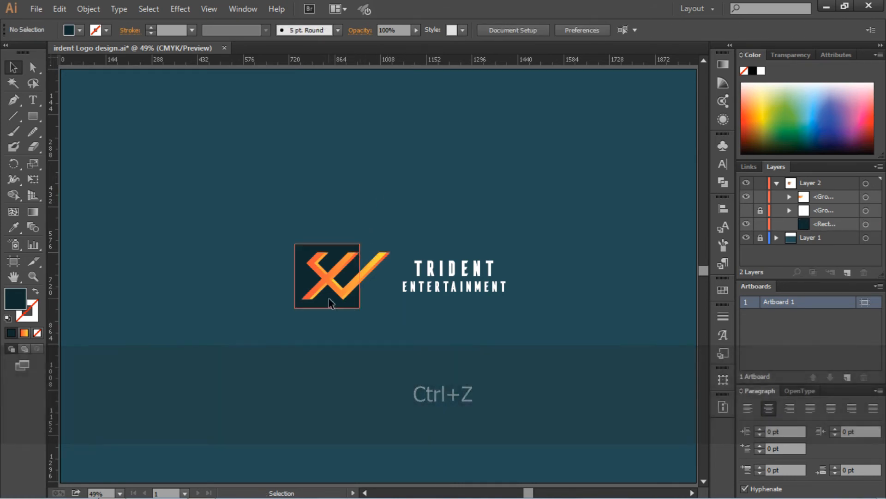
Step: Fill the dark rectangle with a linear gradient that uses only two dark stops at its ends, removing the orange and yellow stops
left_click(342, 301)
left_click(724, 65)
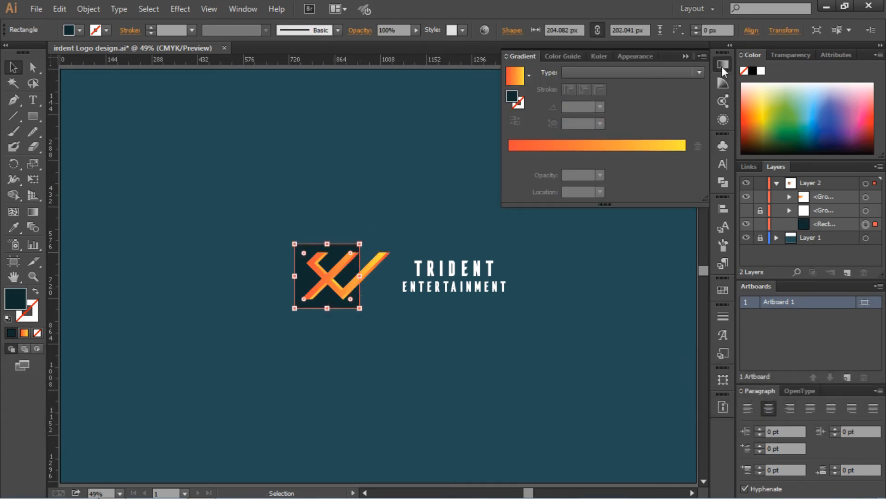
left_click(532, 146)
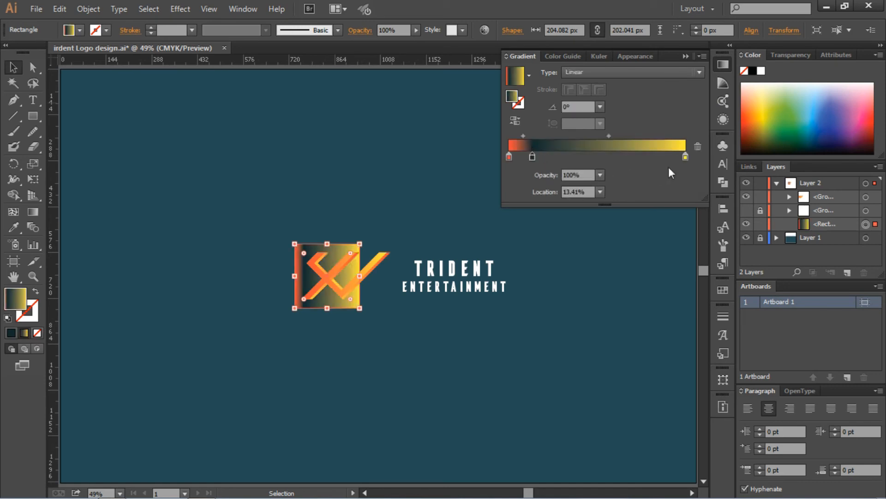
left_click(686, 157)
left_click_drag(685, 159, 648, 178)
left_click_drag(539, 160, 674, 159)
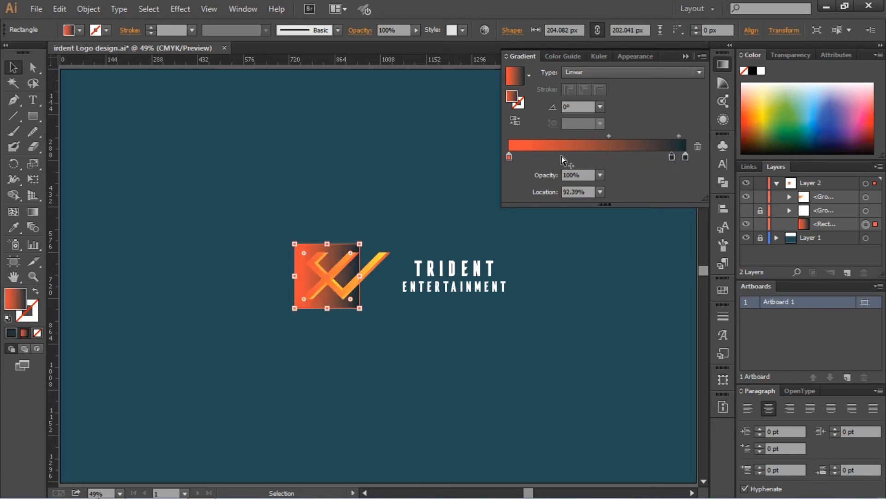
left_click_drag(509, 159, 600, 169)
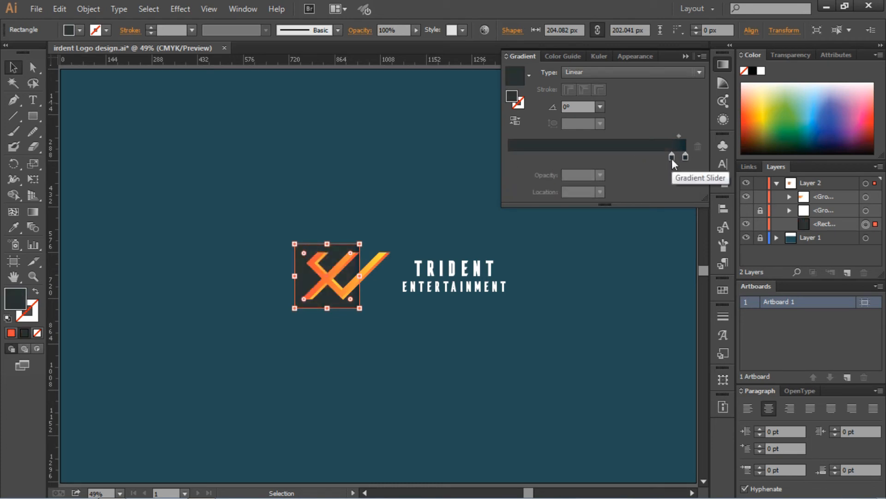
left_click_drag(671, 159, 500, 162)
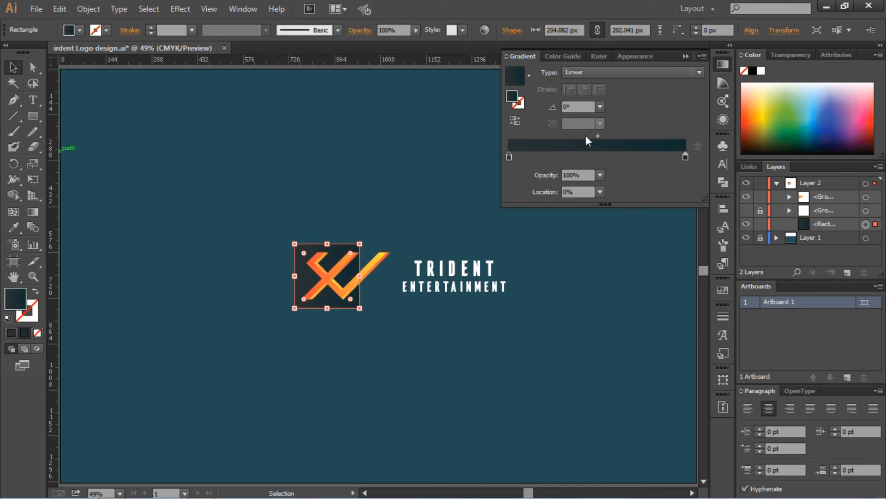
left_click(285, 156)
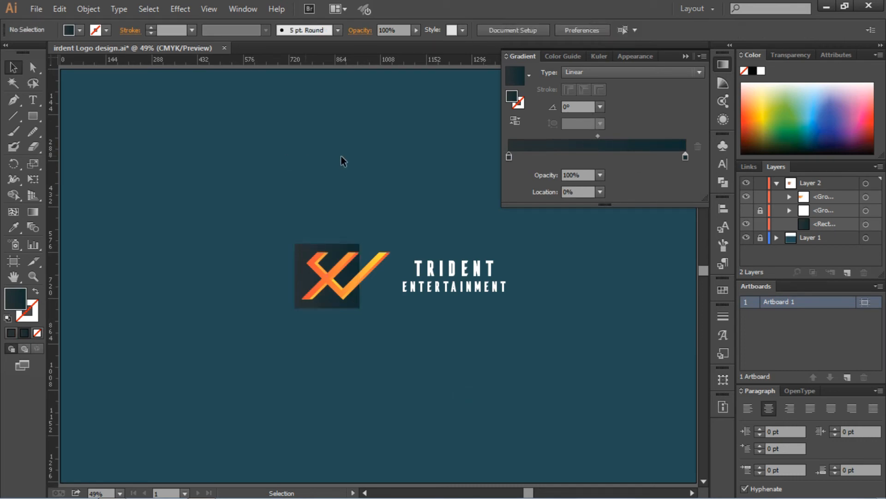
Step: Try gradient angles of 135° and -135° on the dark rectangle
left_click(308, 283)
left_click(600, 106)
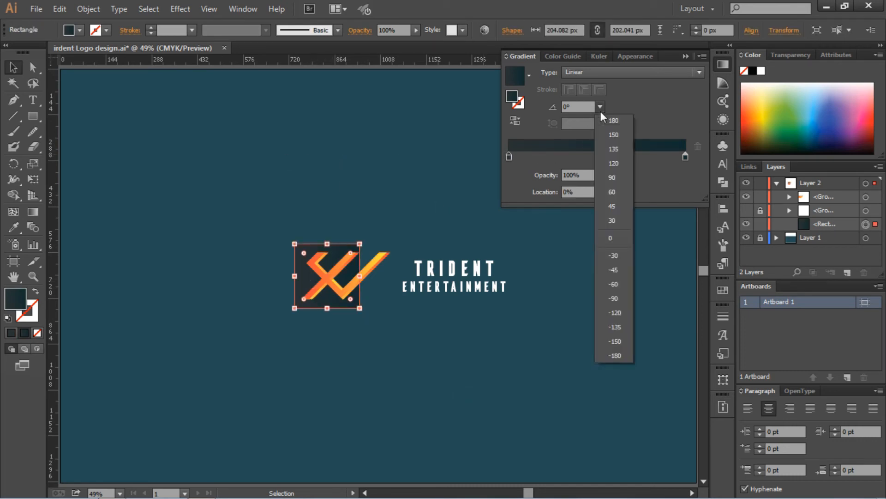
left_click(608, 138)
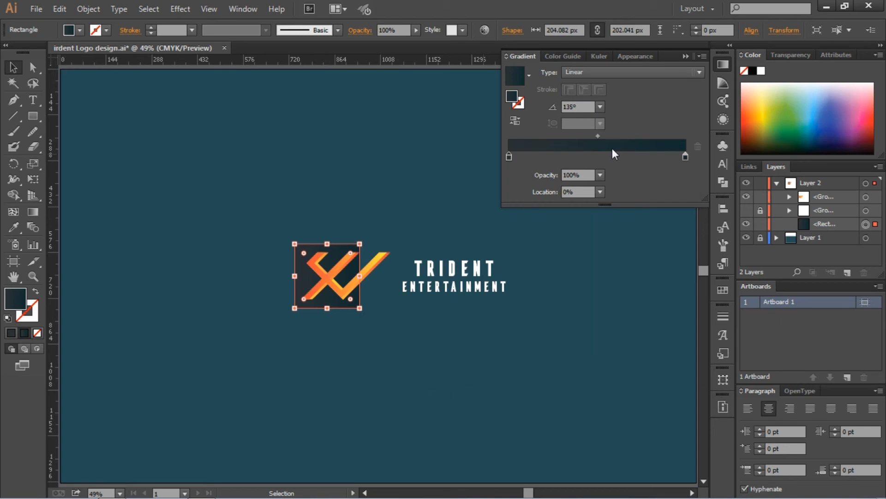
left_click(600, 106)
left_click(605, 326)
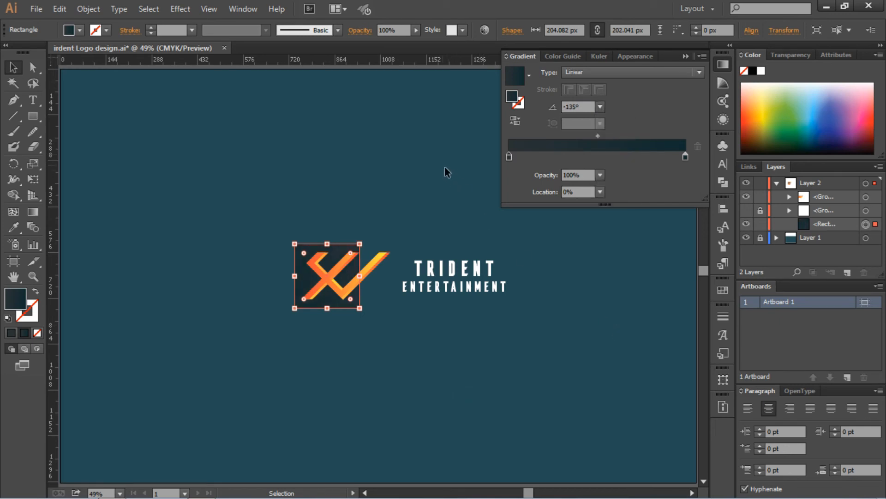
left_click(431, 157)
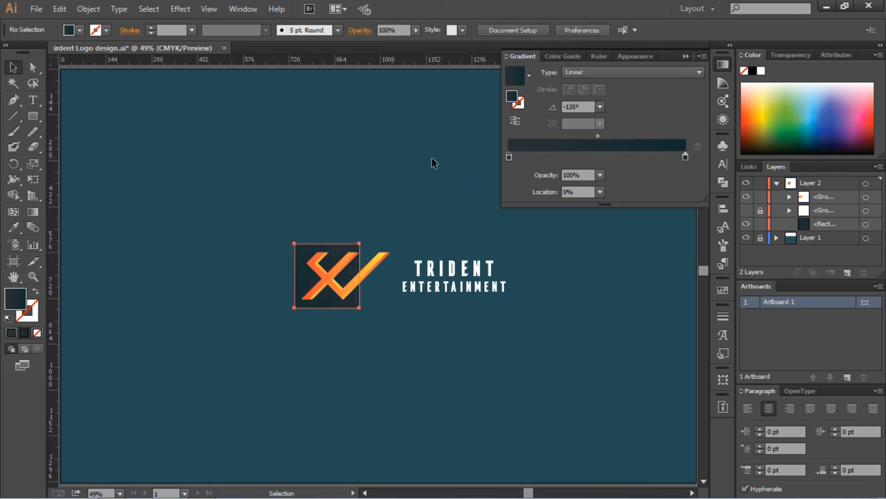
Step: Try a -45° gradient angle on the dark rectangle and settle on 45°
left_click(304, 275)
left_click(600, 106)
left_click(616, 269)
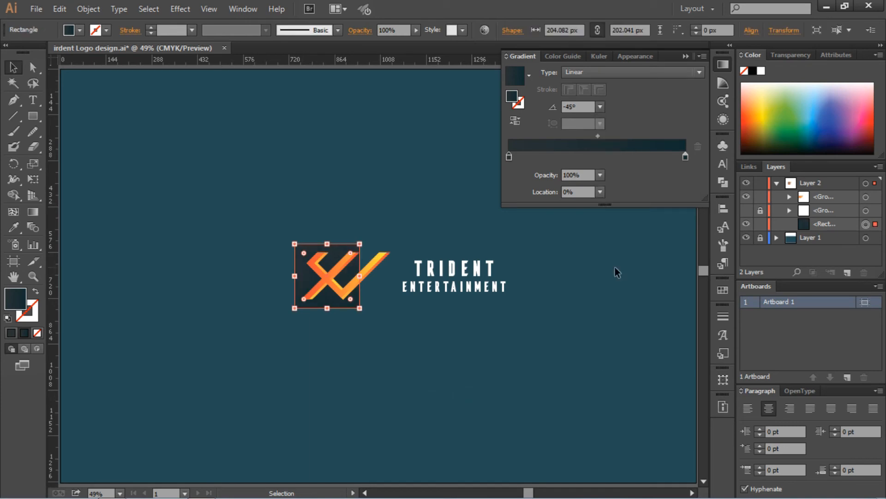
left_click(600, 107)
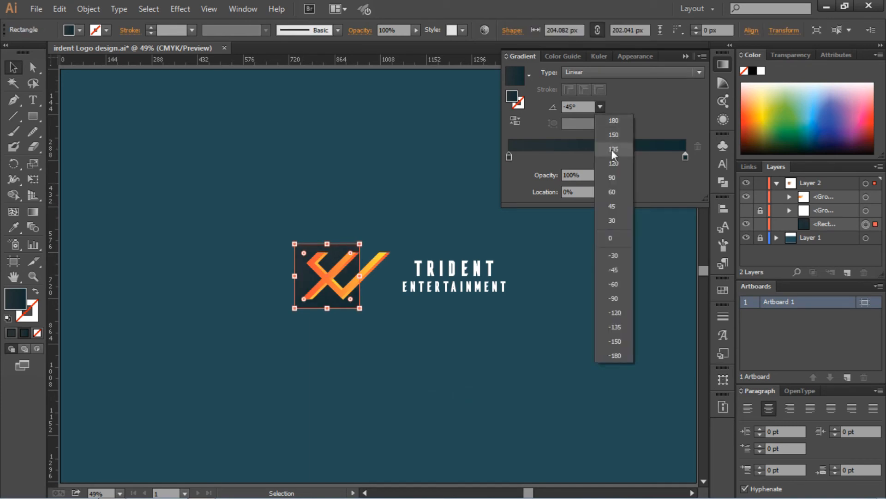
left_click(613, 206)
left_click(433, 135)
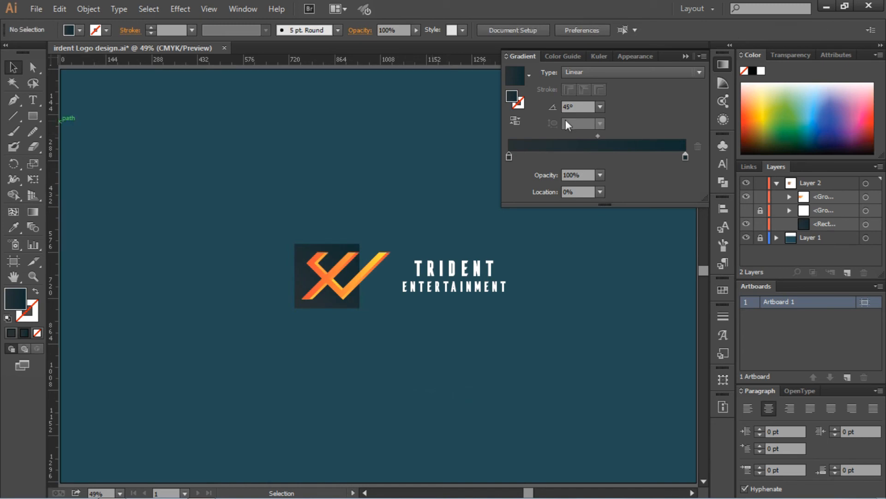
left_click(692, 56)
Step: Ungroup the logo mark and company name, and move the name horizontally closer to the mark
left_click_drag(246, 192, 382, 351)
left_click_drag(288, 201, 322, 307)
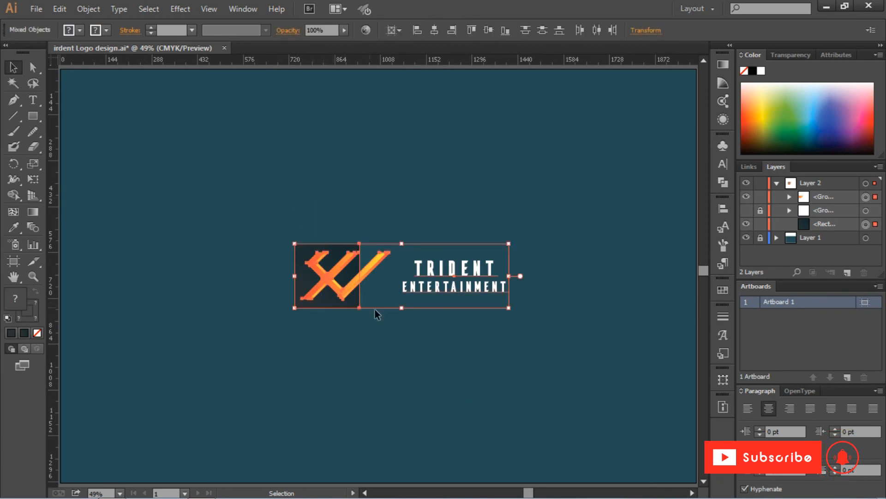
left_click(394, 331)
right_click(448, 283)
left_click(476, 360)
left_click(479, 347)
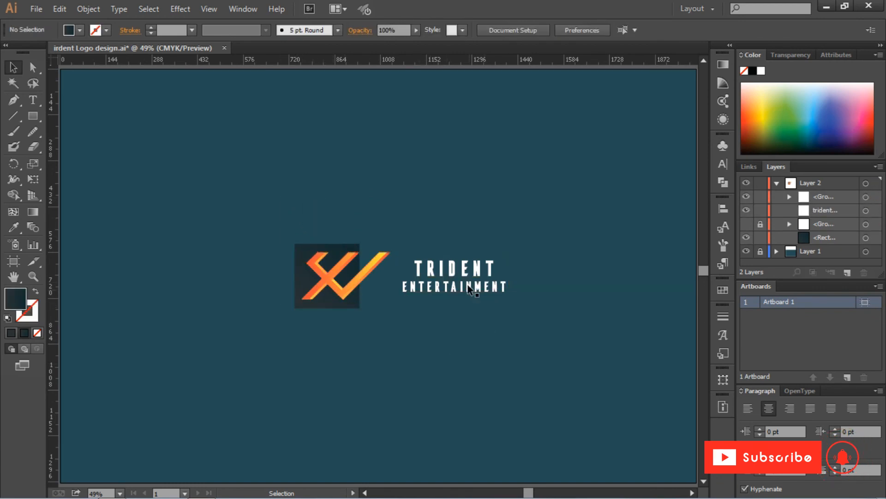
left_click_drag(467, 288, 443, 267)
left_click(541, 283)
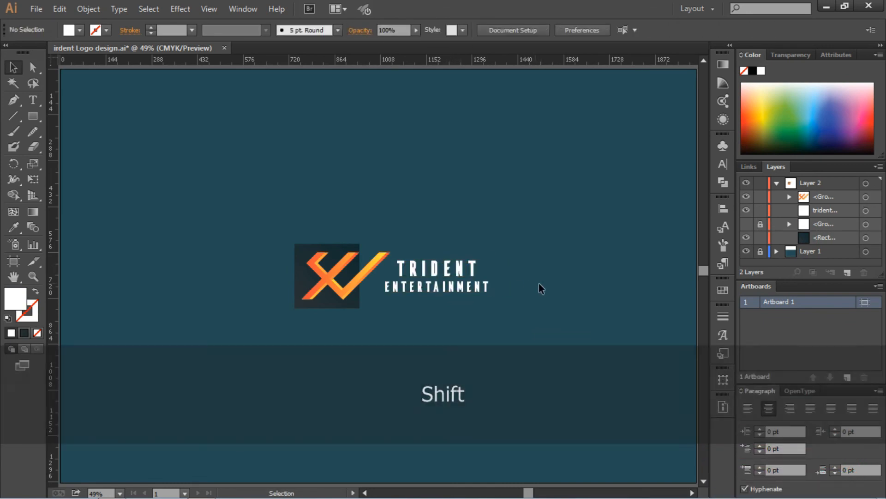
Step: Insert a space before TRIDENT and move the company name about 27 px left toward the mark
left_click(400, 272)
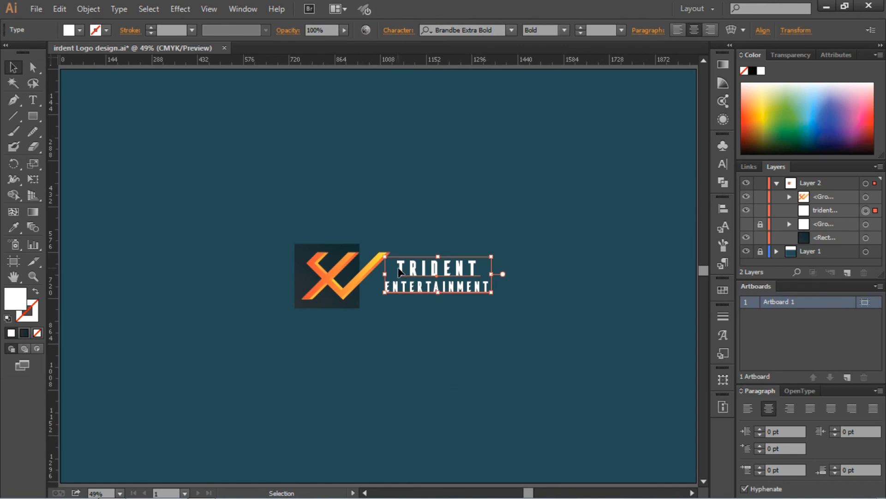
double_click(399, 272)
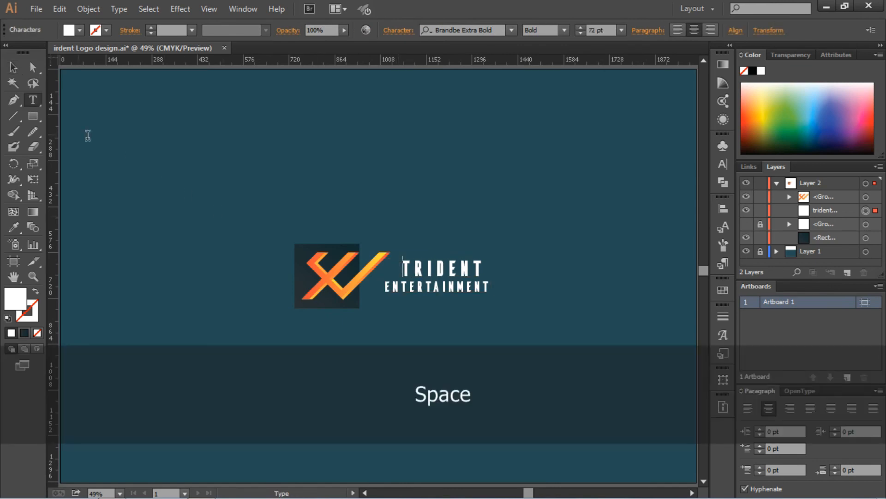
key("Escape")
left_click_drag(449, 284, 455, 264)
left_click(466, 233)
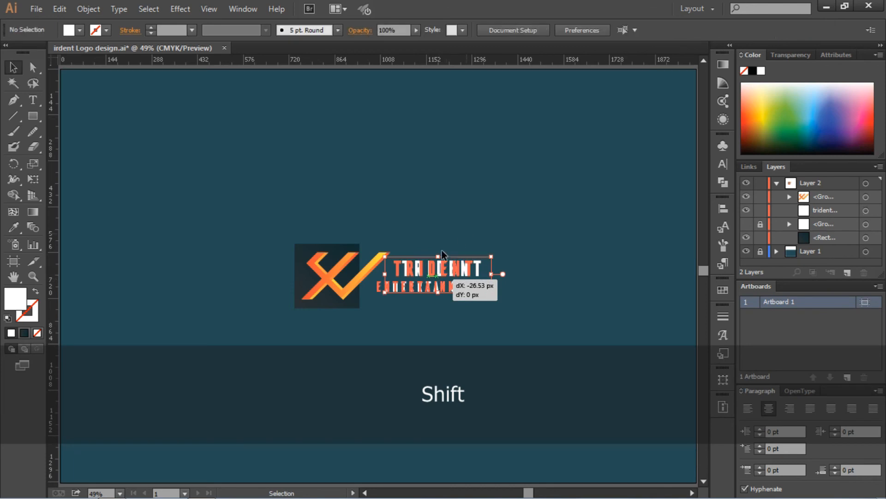
Step: Right-align the company name's two lines and reposition the text just right of the logo mark
double_click(398, 267)
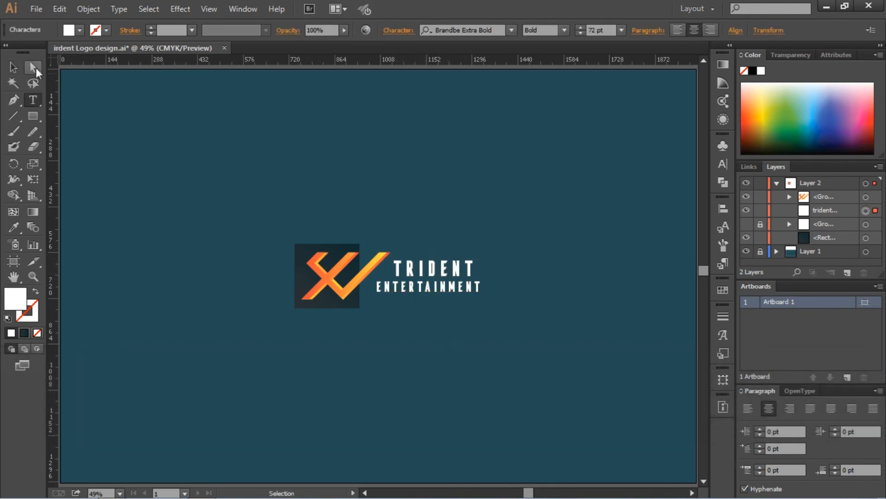
left_click(13, 67)
left_click(710, 30)
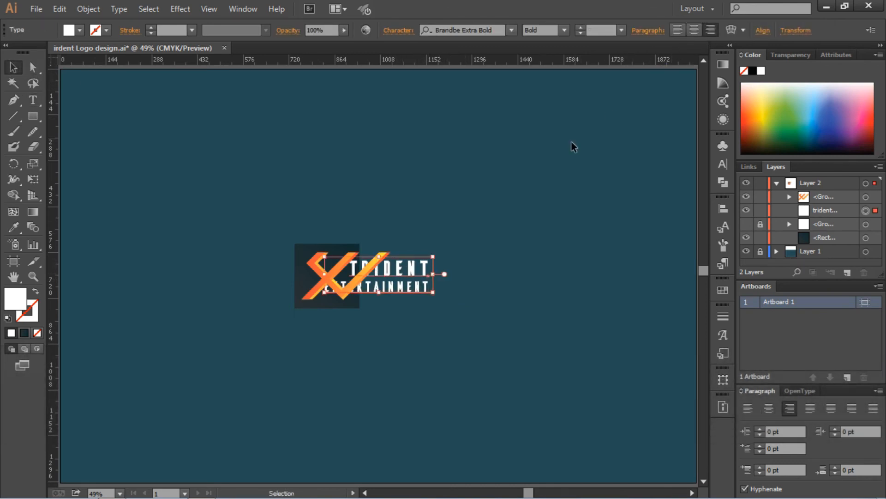
left_click_drag(402, 268, 439, 283)
left_click_drag(500, 236, 499, 237)
left_click(511, 223)
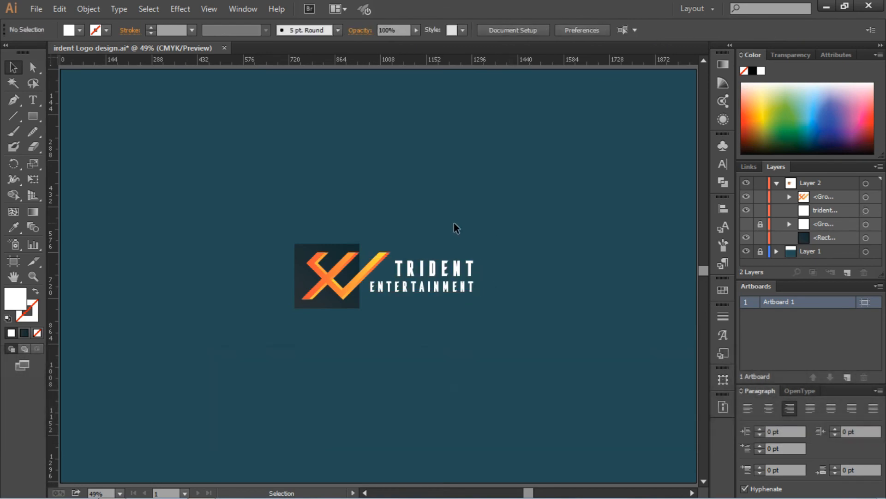
Step: Group the mark, company name and dark rectangle, and centre the group horizontally on the artboard
left_click_drag(228, 201, 528, 375)
right_click(390, 269)
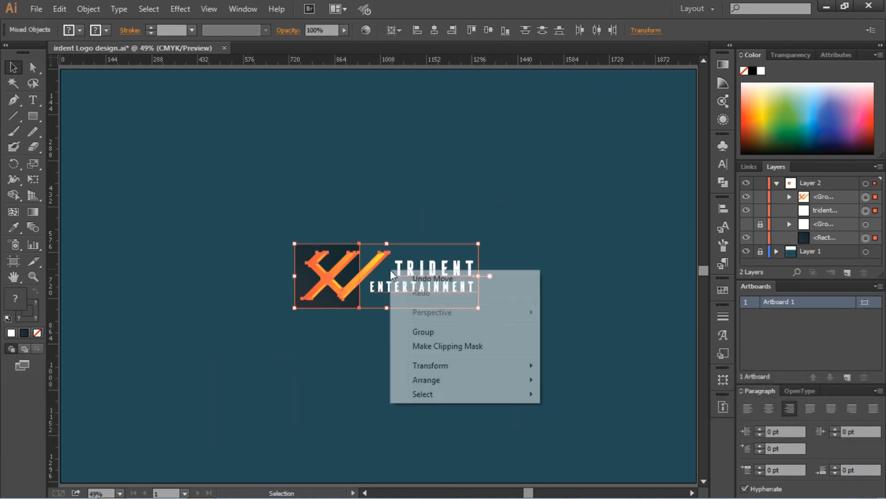
left_click(433, 336)
left_click(435, 30)
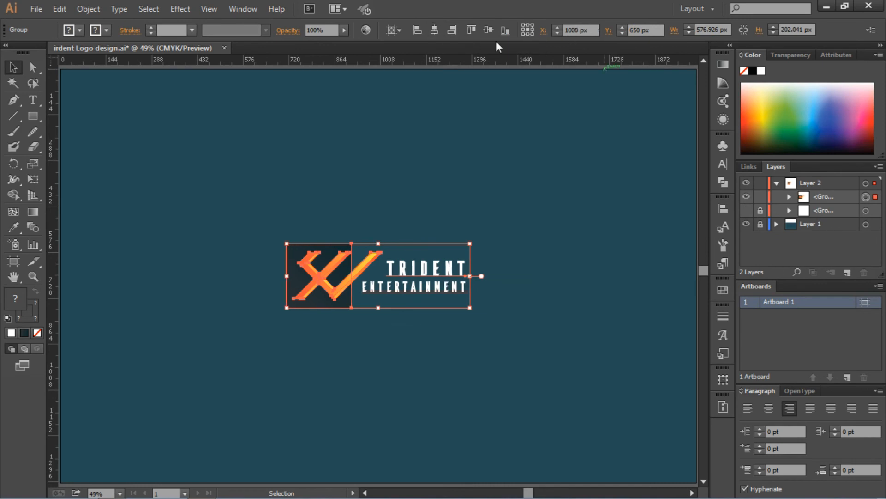
left_click(539, 146)
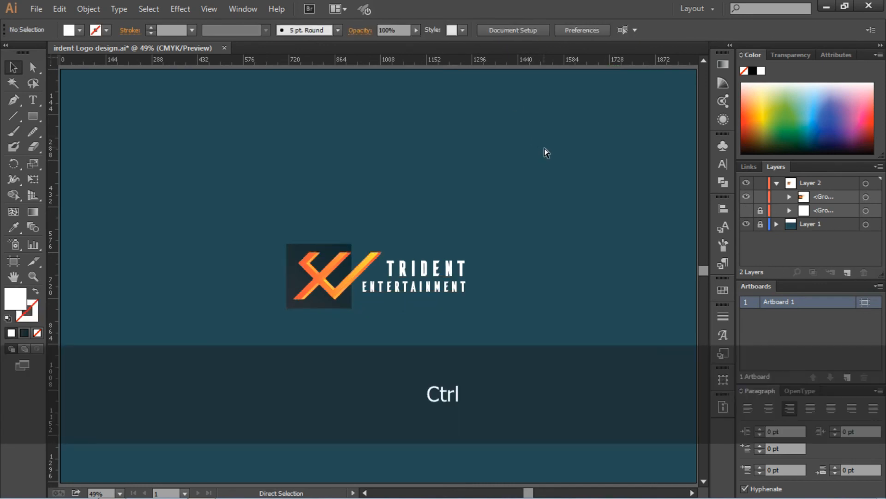
key("ctrl+0")
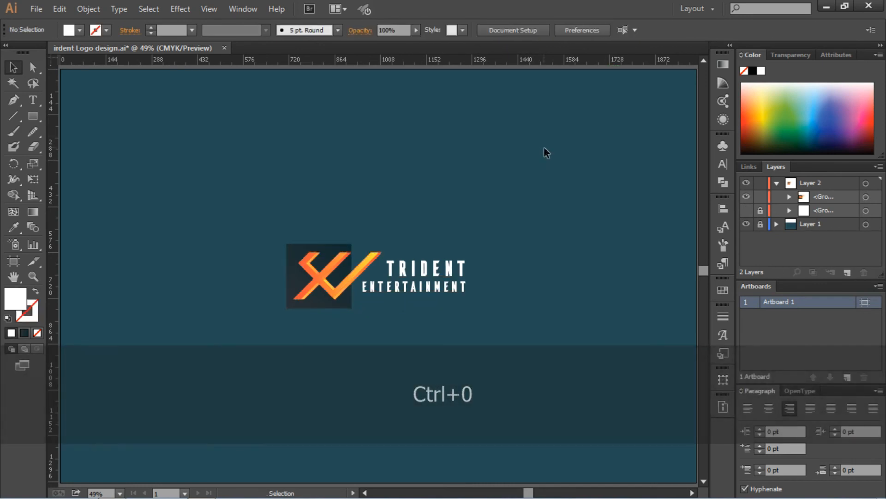